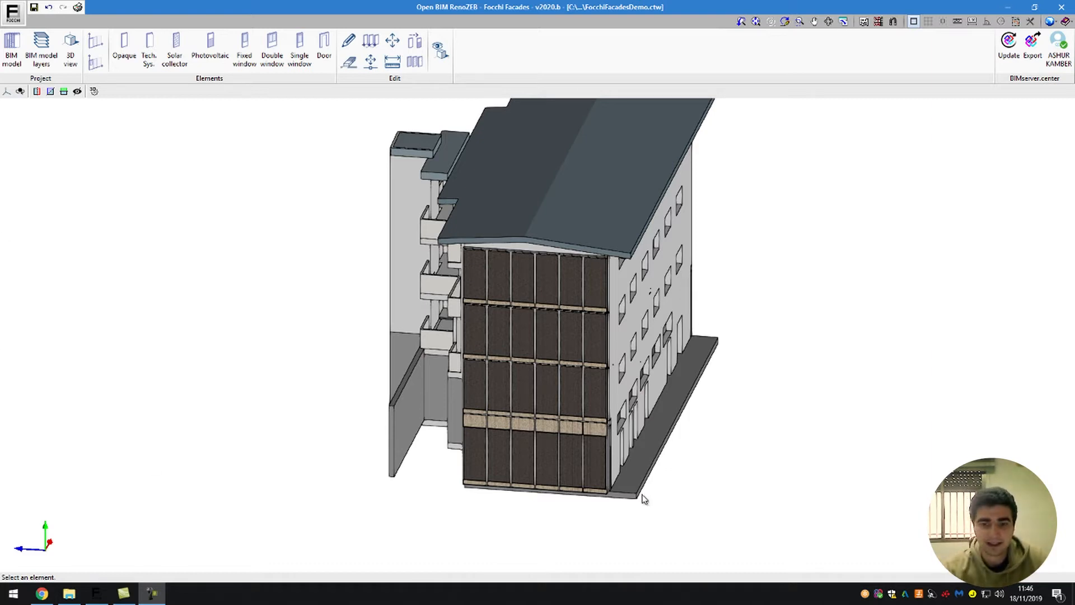
Turn off both visibility and snapping for the floor slabs and roofs, keeping the blank end wall in view
middle_click_drag(666, 400, 715, 367, "shift")
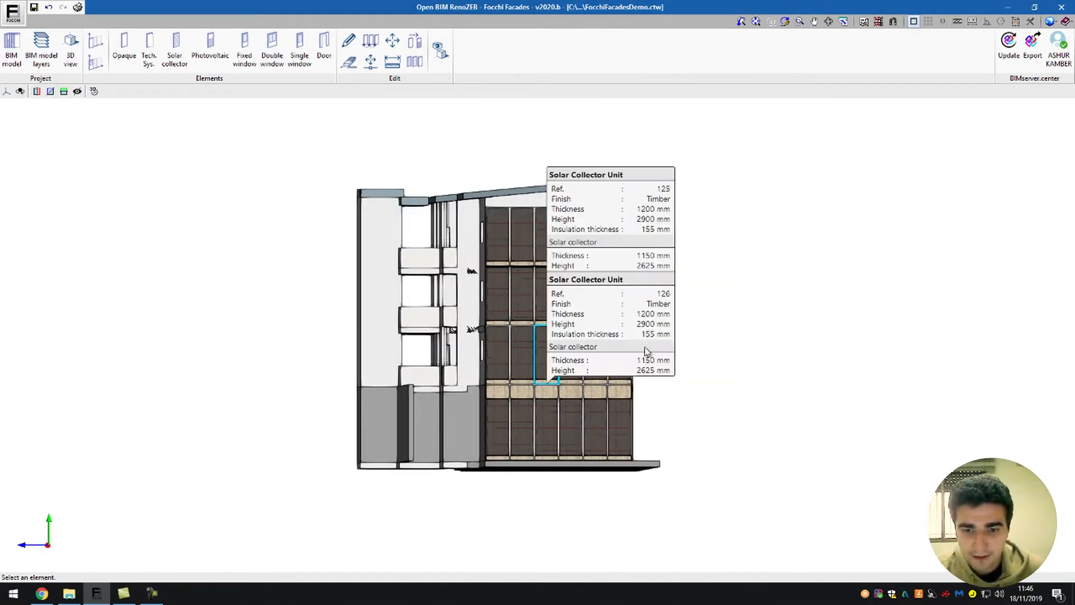
middle_click_drag(718, 317, 289, 312, "shift")
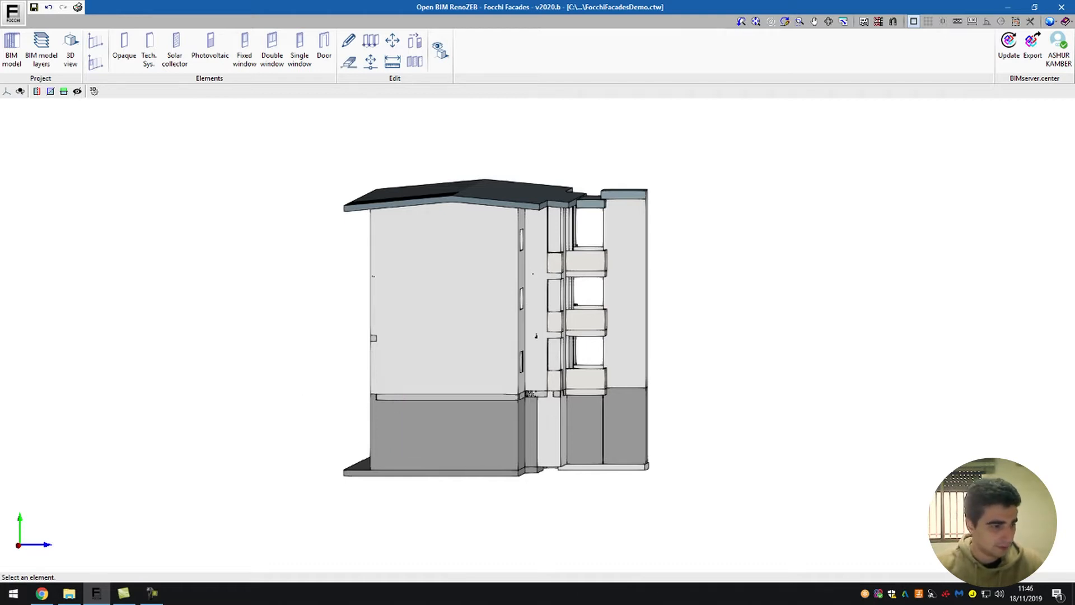
key("alt+Tab")
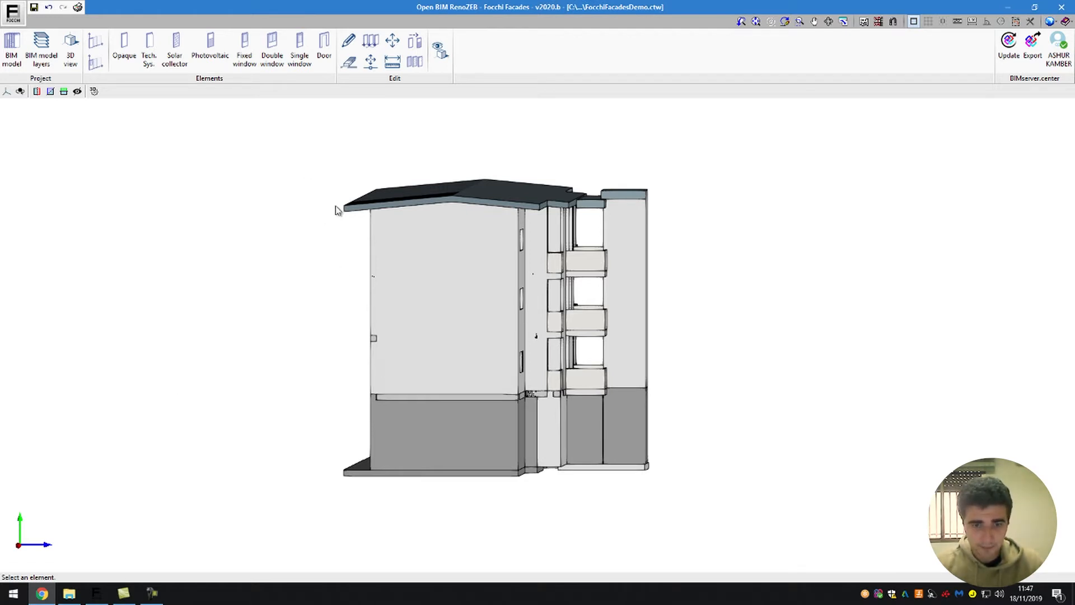
scroll(422, 481, "up", 1)
scroll(429, 477, "up", 2)
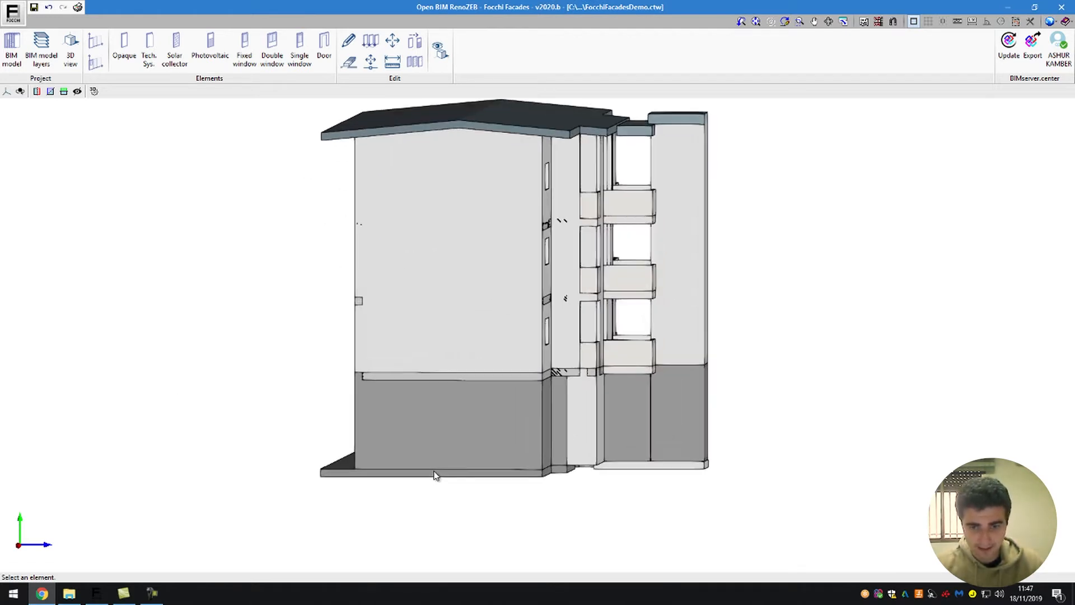
left_click(442, 54)
left_click(695, 247)
left_click(695, 247)
left_click(694, 258)
left_click(694, 257)
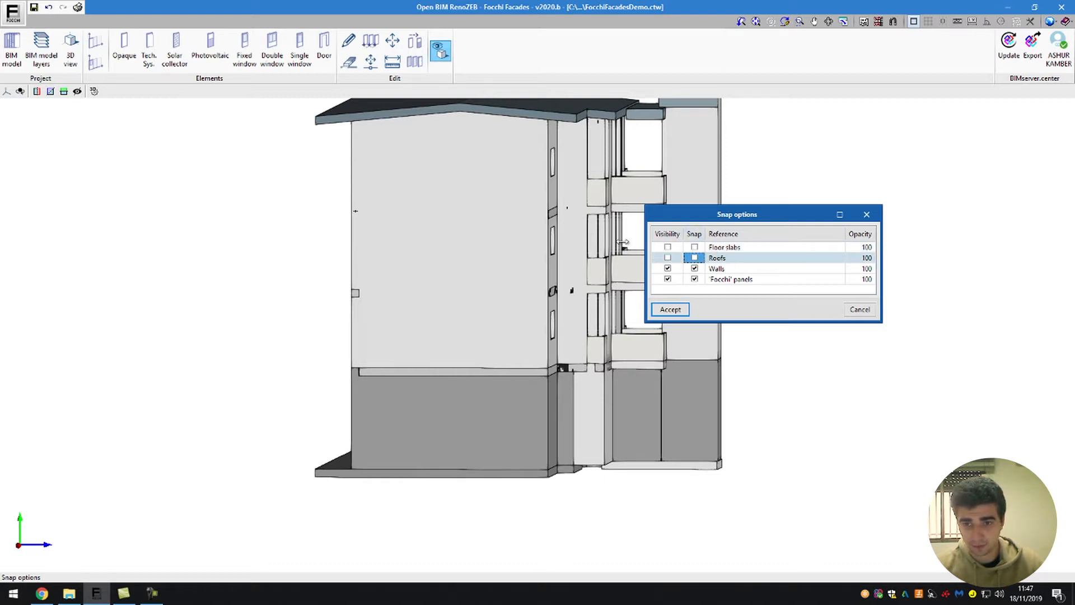
left_click(672, 309)
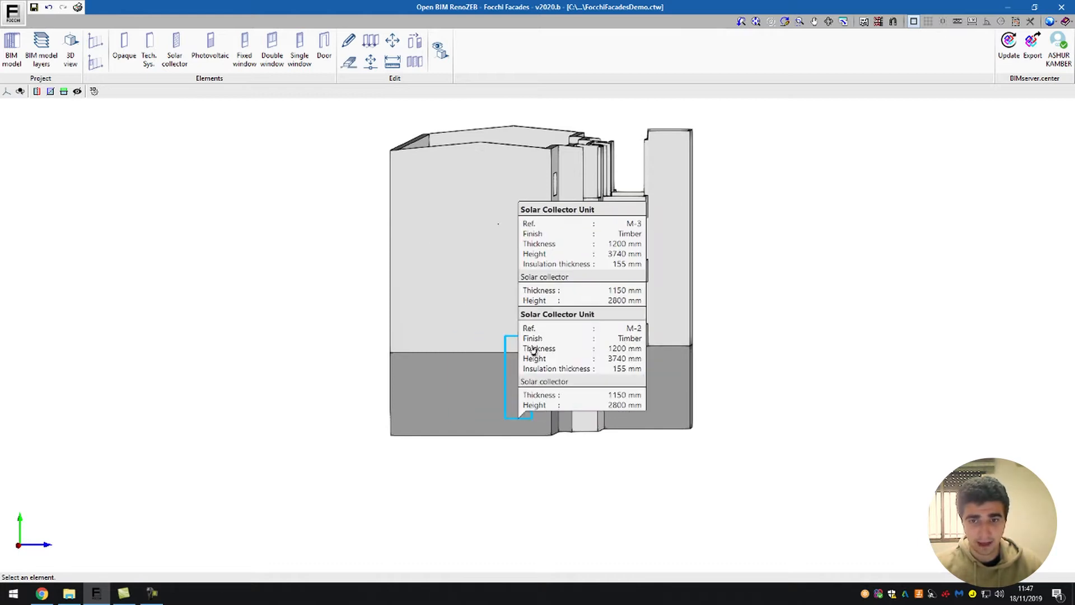
Start a linear panel layout using the Photovoltaic Unit type with a Timber finish
middle_click_drag(552, 304, 576, 468, "shift")
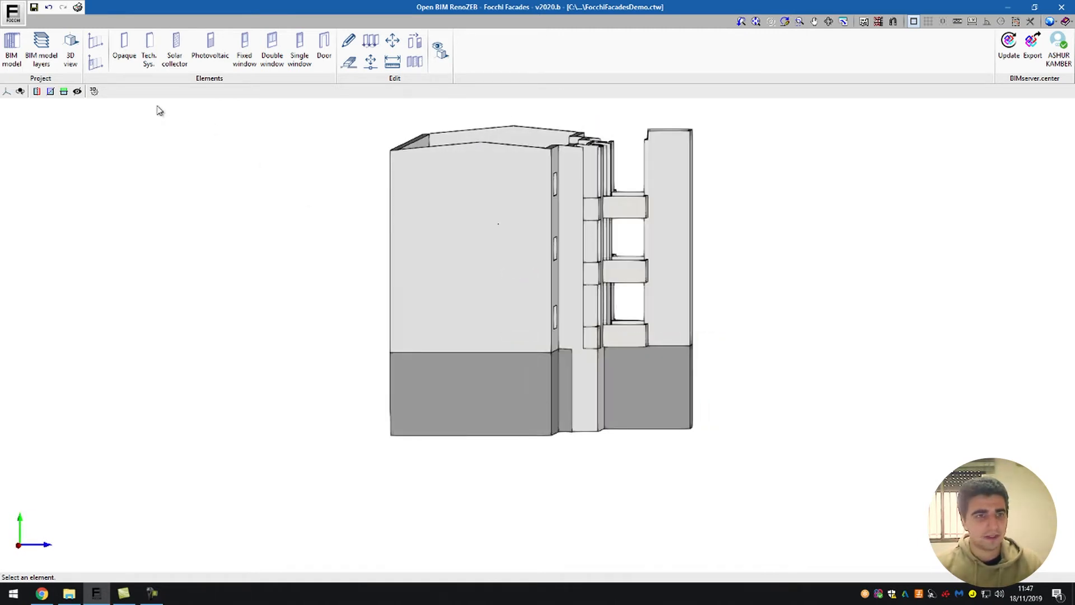
left_click(97, 43)
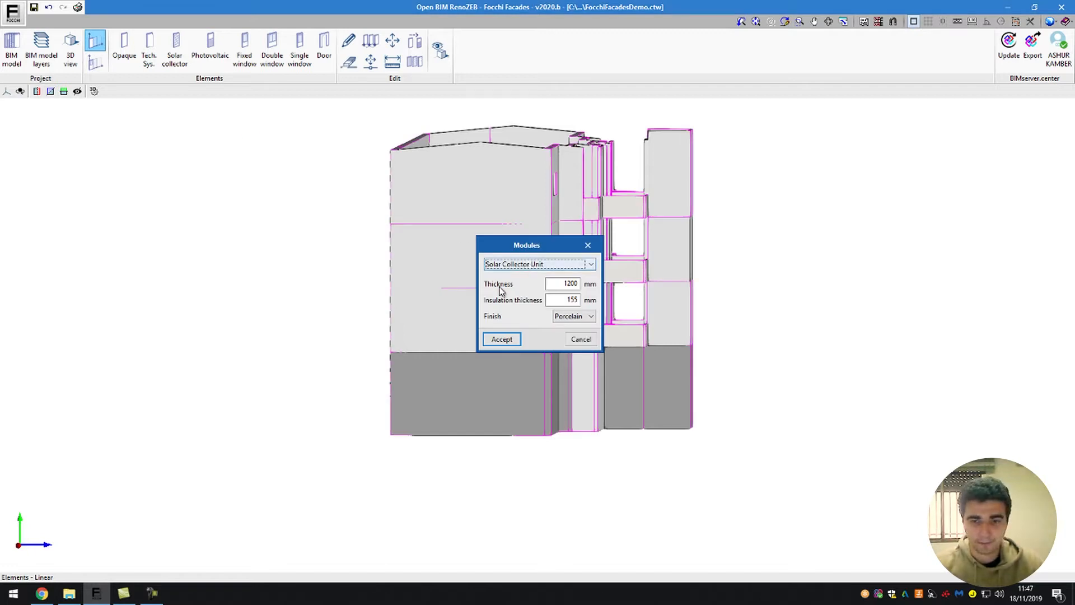
left_click(534, 265)
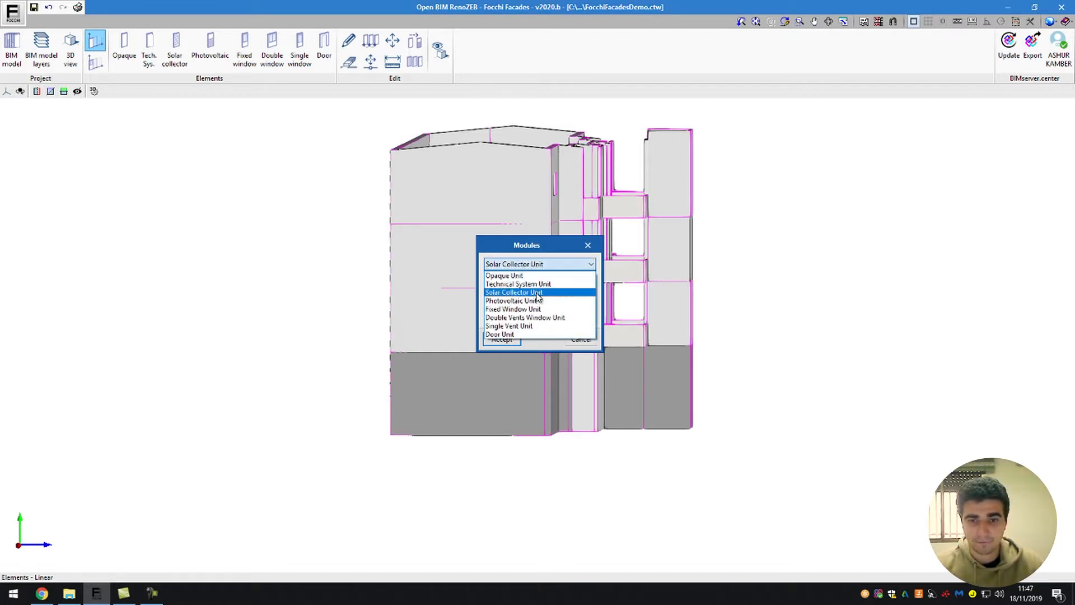
left_click(538, 302)
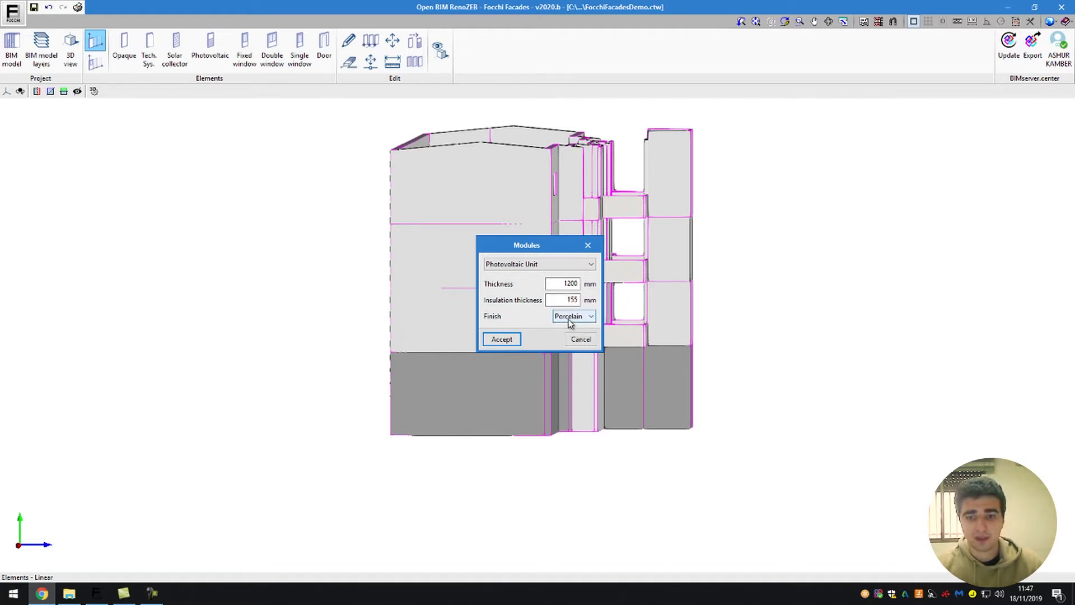
left_click(572, 317)
left_click(567, 333)
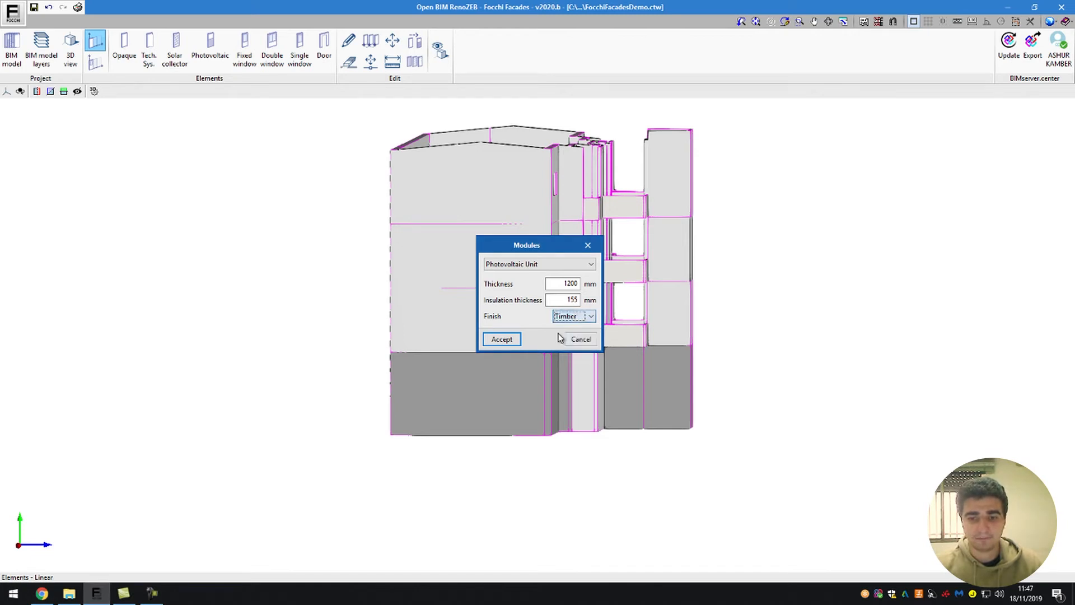
left_click(500, 340)
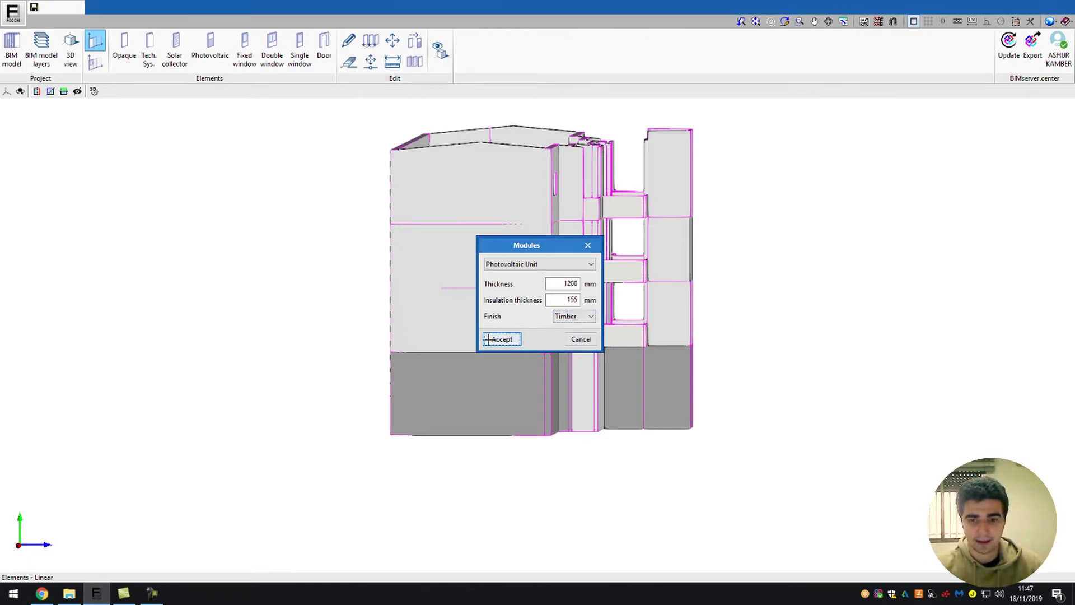
Define the panel row along the base of the blank end wall from corner to corner, up to the top of the dark ground-floor band
left_click(391, 435)
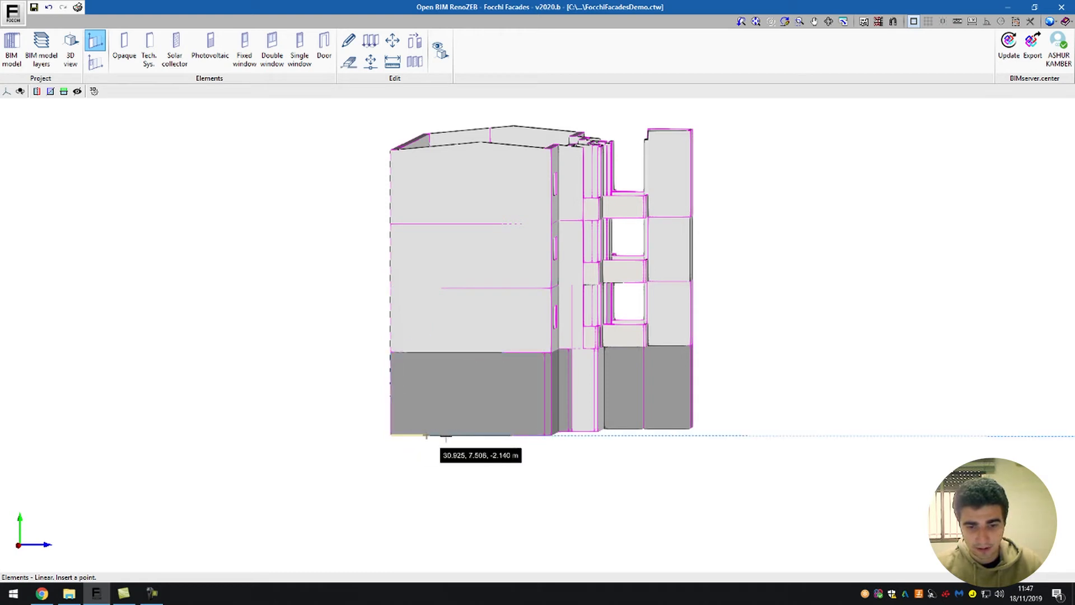
left_click(549, 436)
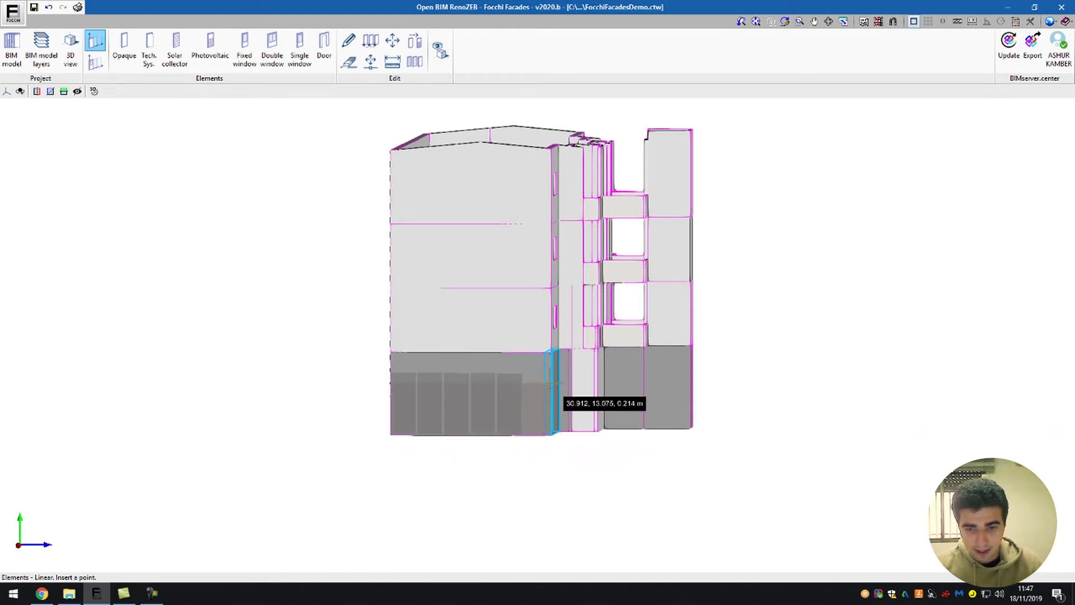
scroll(550, 442, "up", 3)
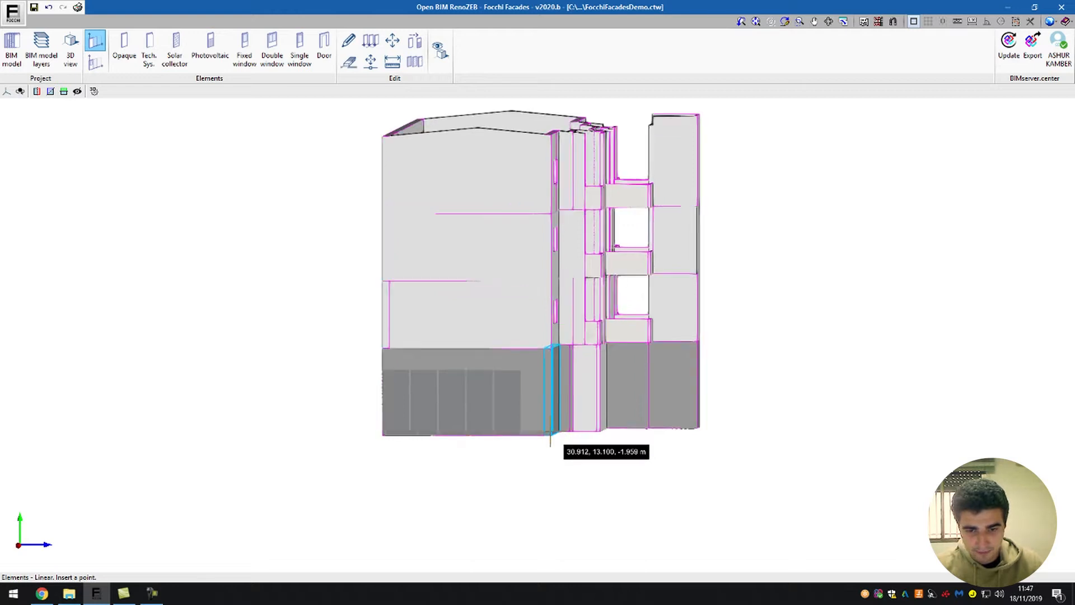
scroll(550, 443, "up", 2)
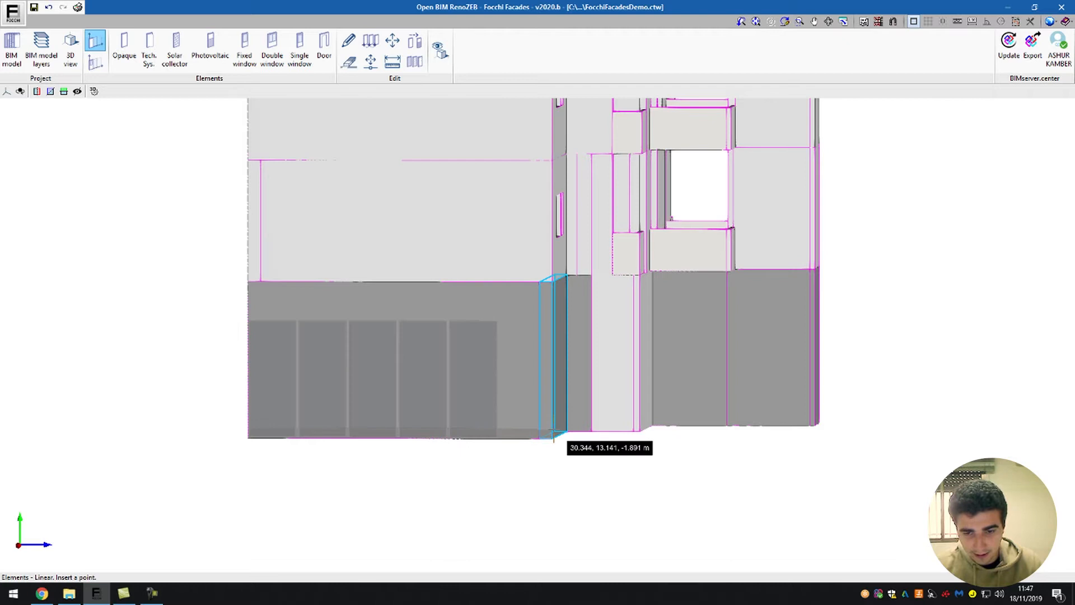
middle_click_drag(554, 438, 572, 438, "shift")
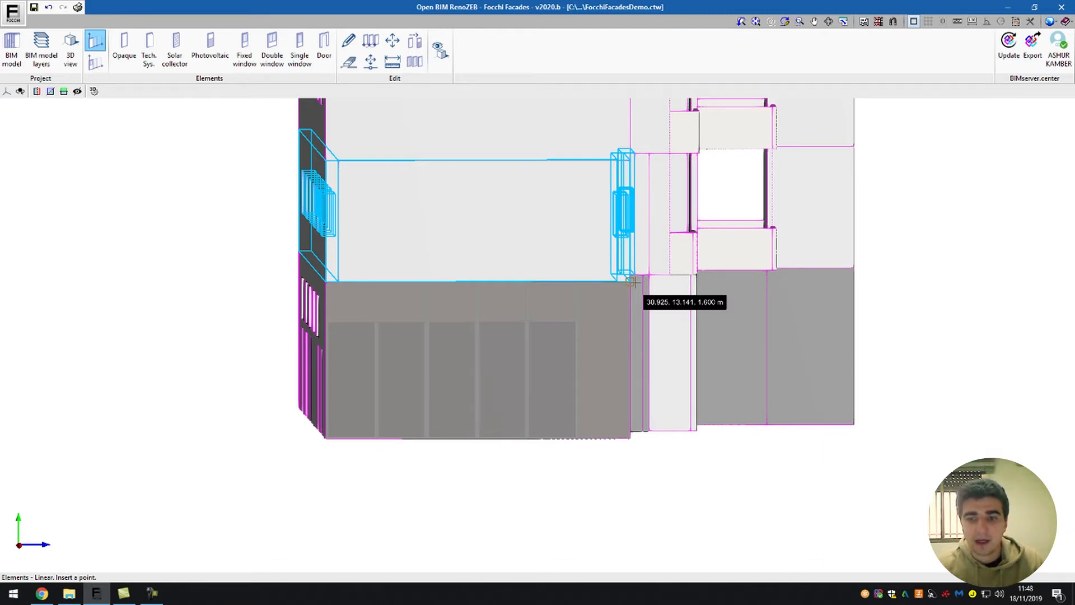
left_click(632, 282)
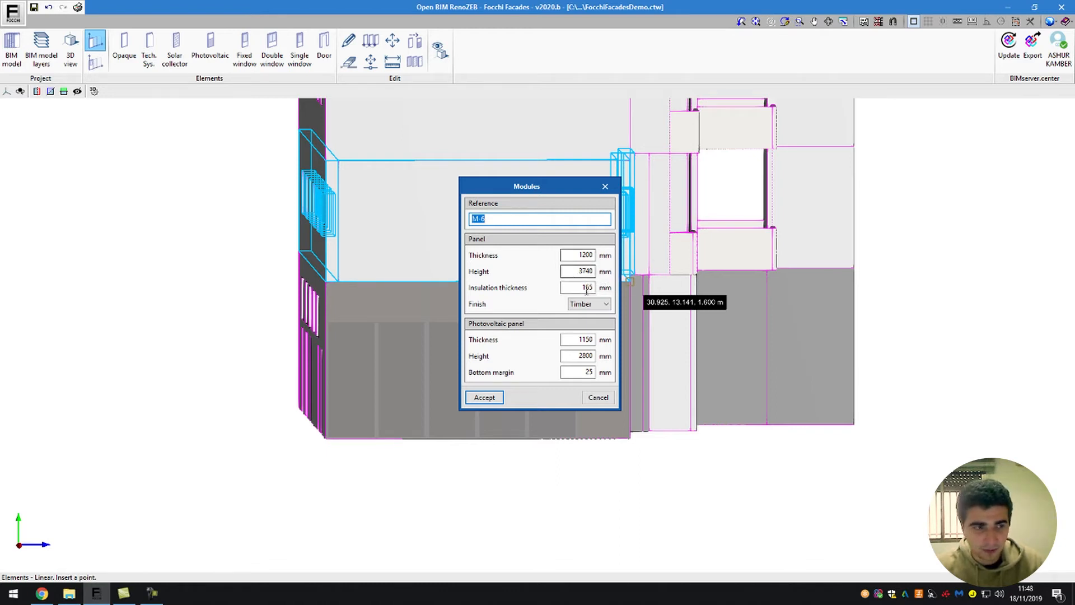
Set the panel height to 3625 mm and generate the row of photovoltaic modules
left_click(589, 272)
double_click(589, 272)
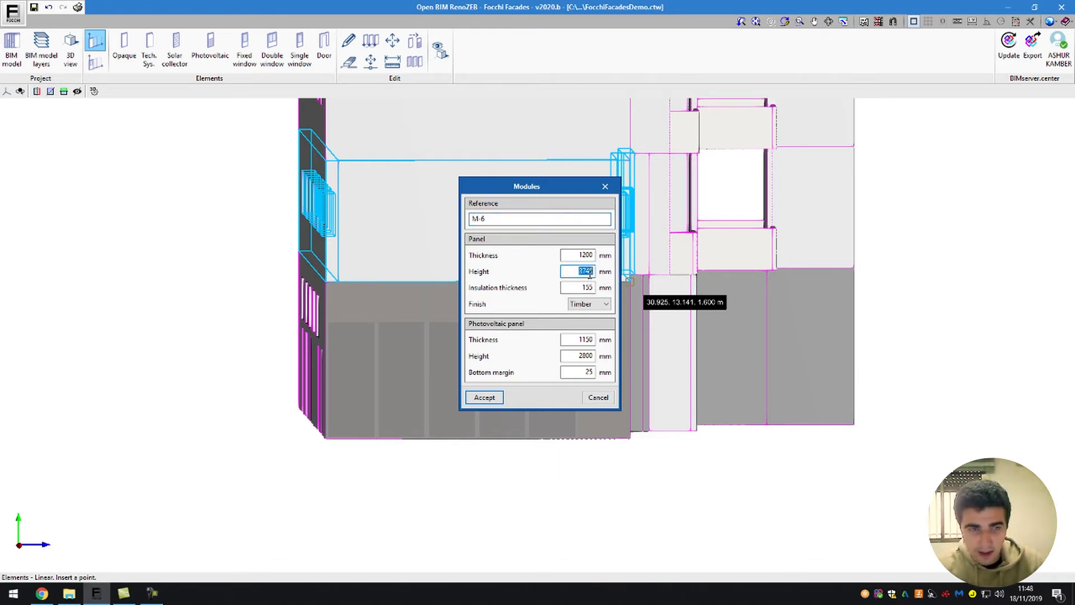
type("35")
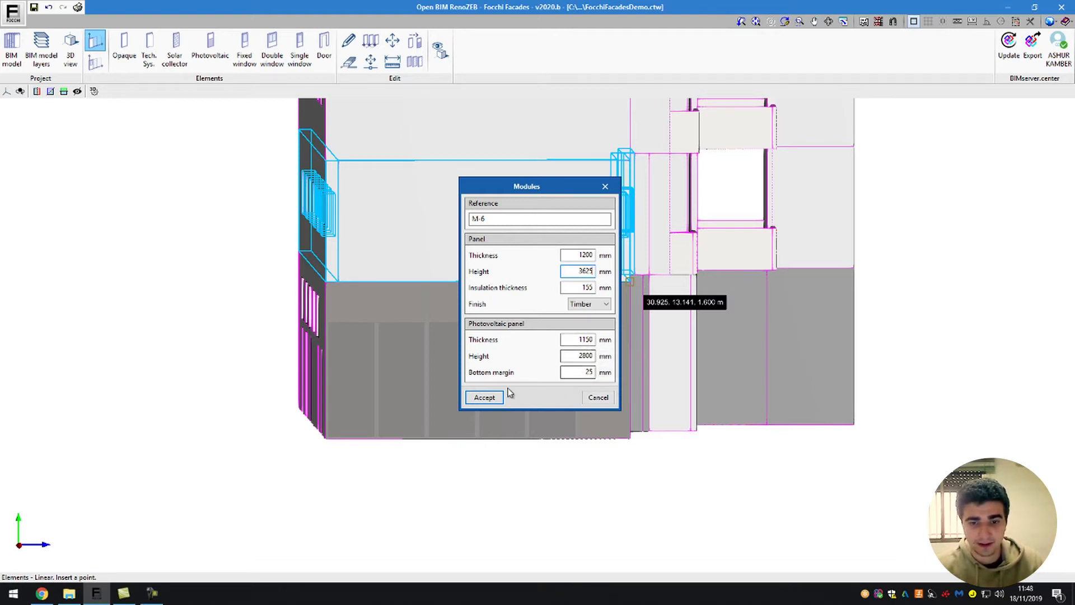
left_click(483, 398)
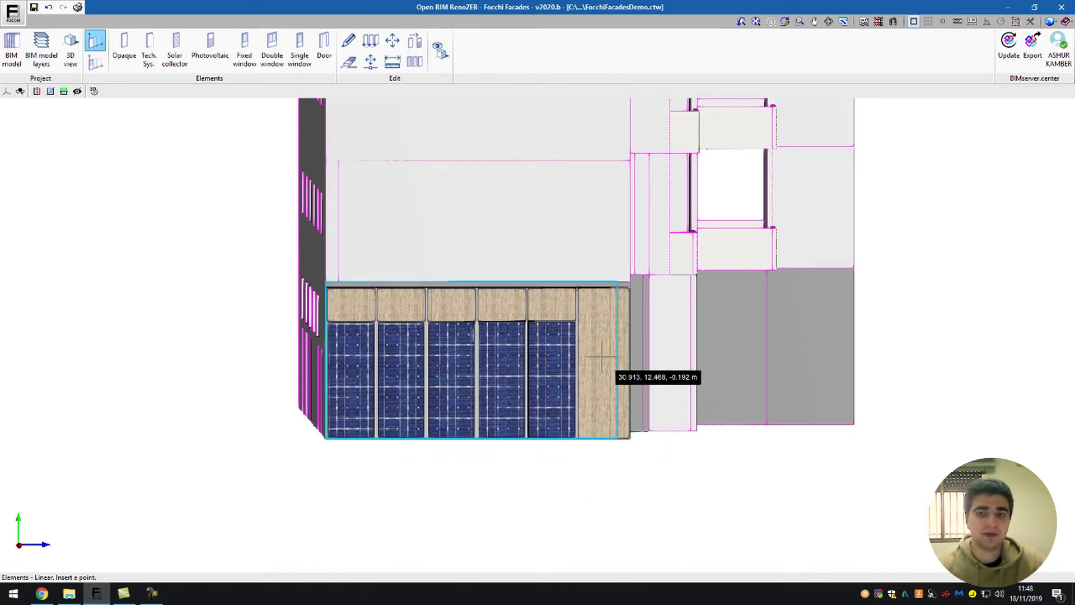
Delete the plain timber panel at the end of the row and fill the gap with a copy of the adjacent photovoltaic unit
left_click(348, 63)
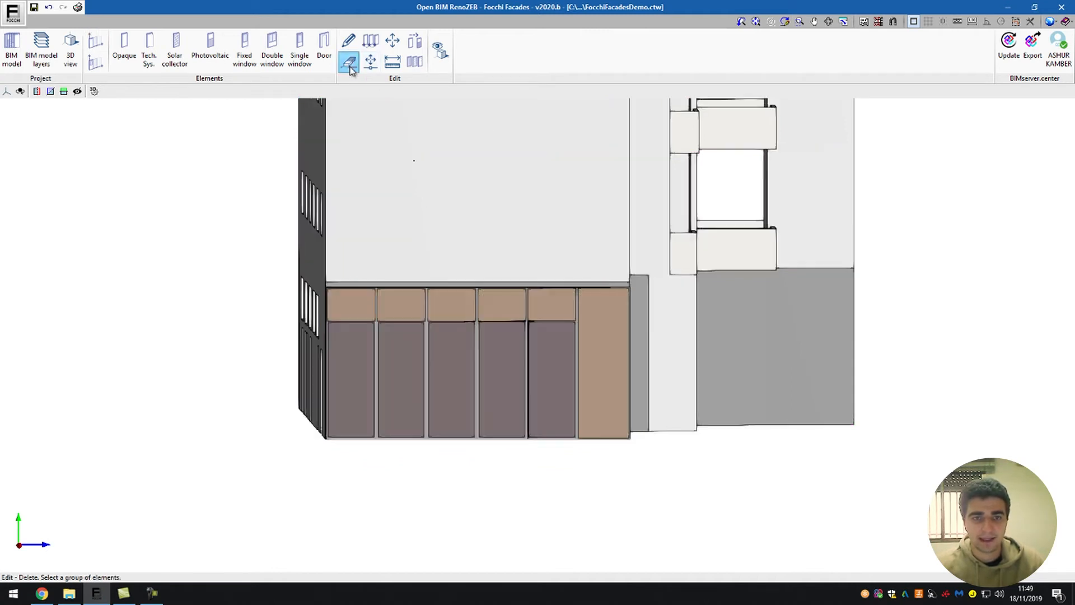
left_click(602, 351)
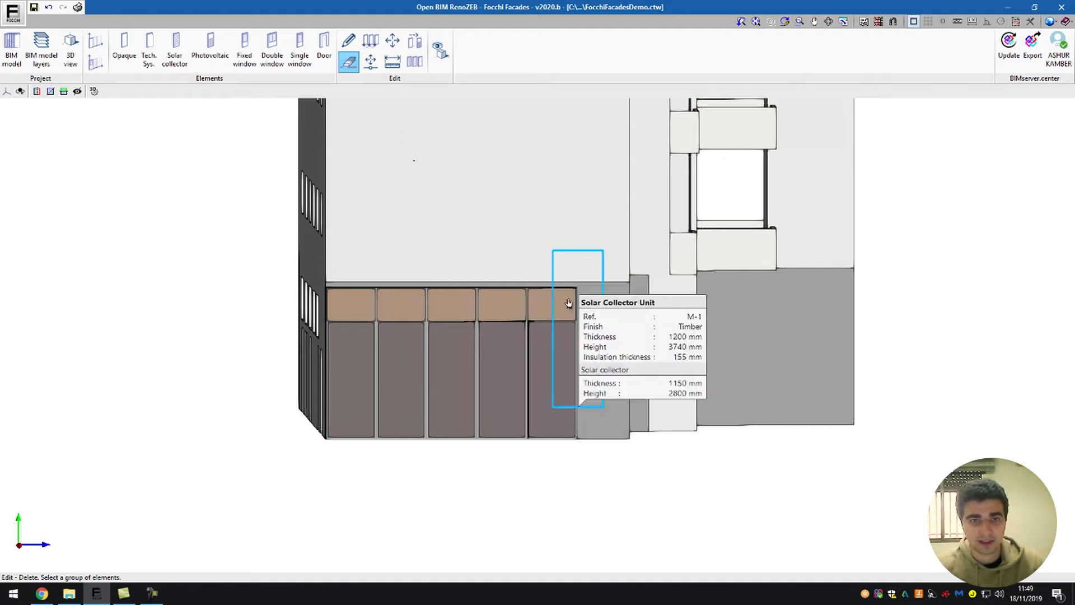
left_click(372, 42)
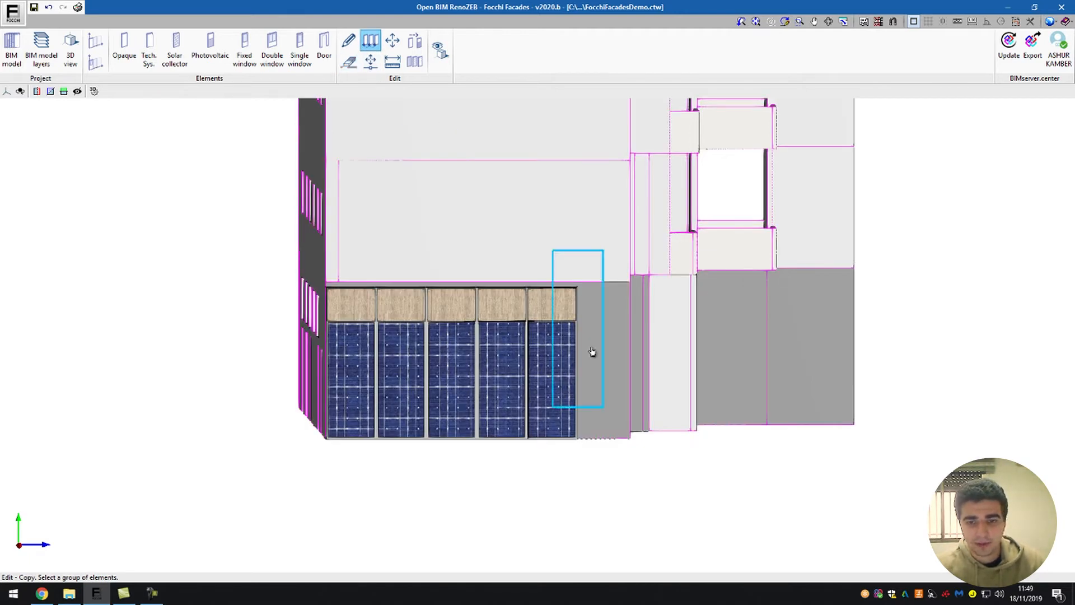
left_click(560, 385)
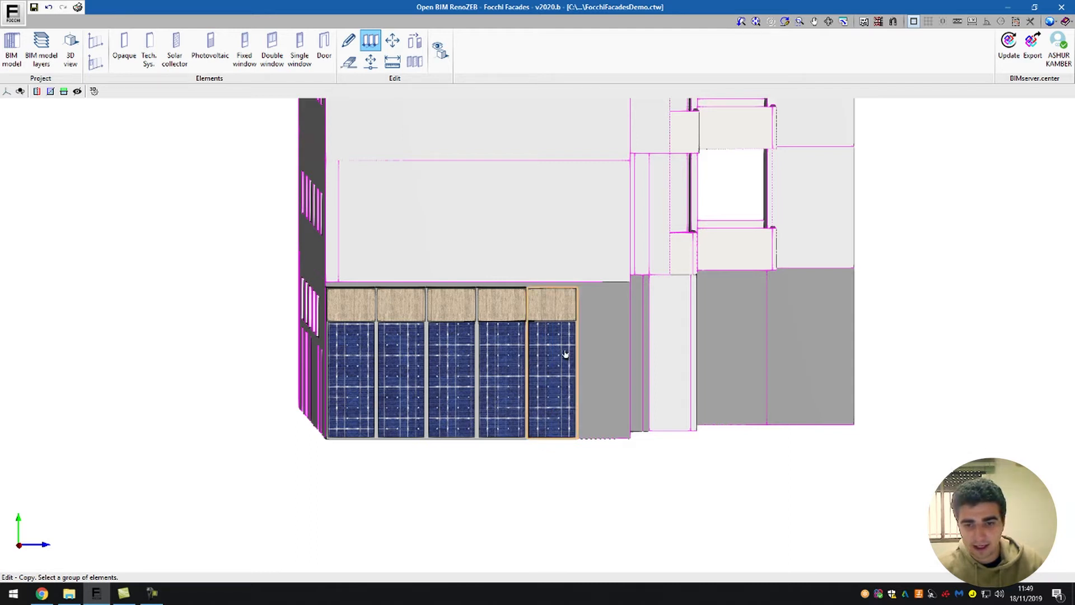
scroll(567, 345, "up", 2)
right_click(569, 301)
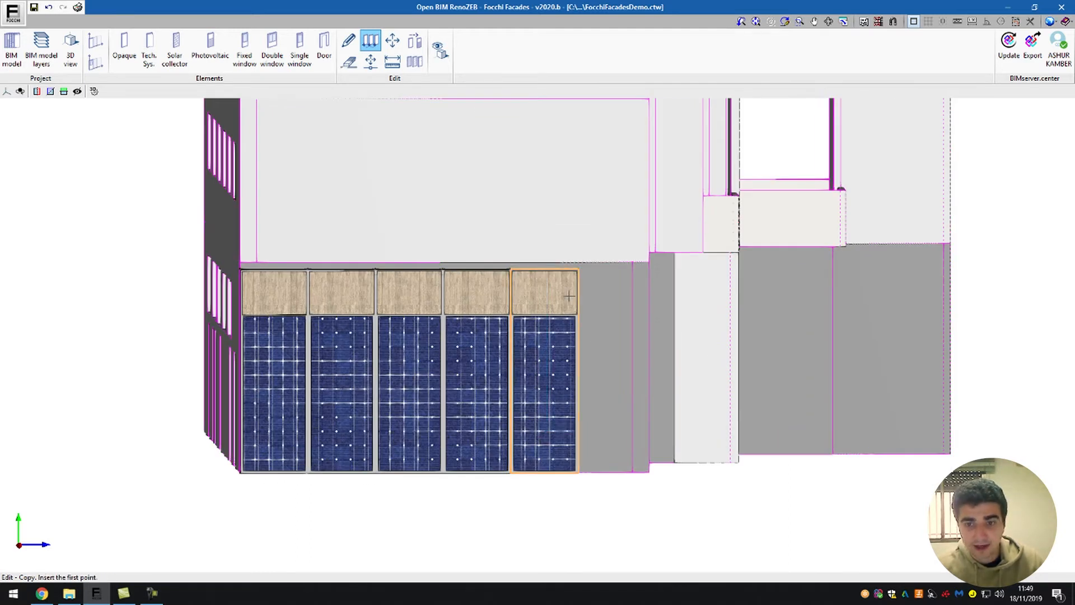
left_click(579, 269)
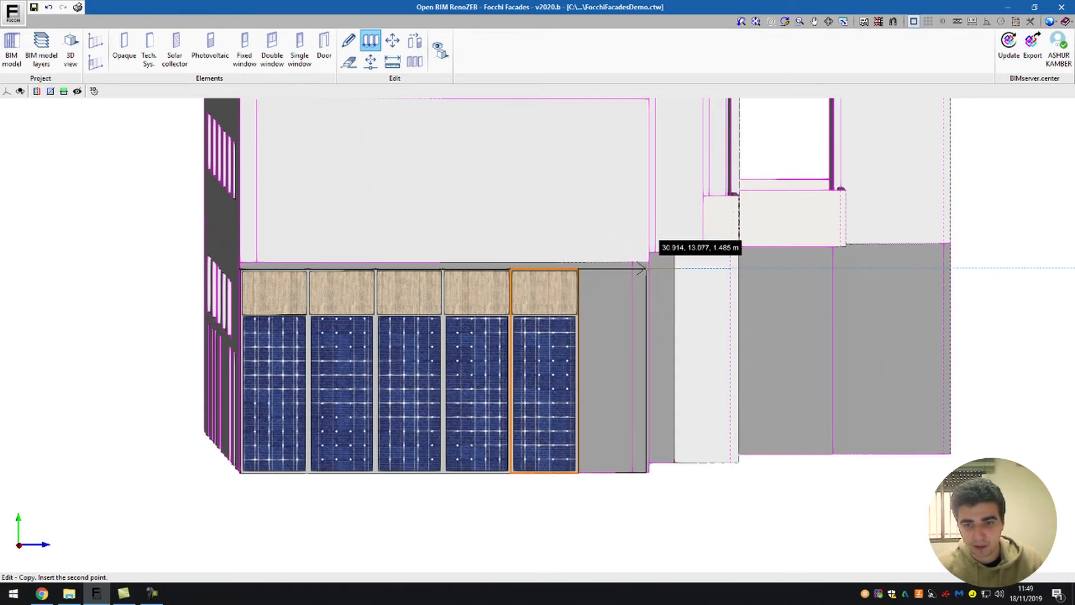
left_click(644, 268)
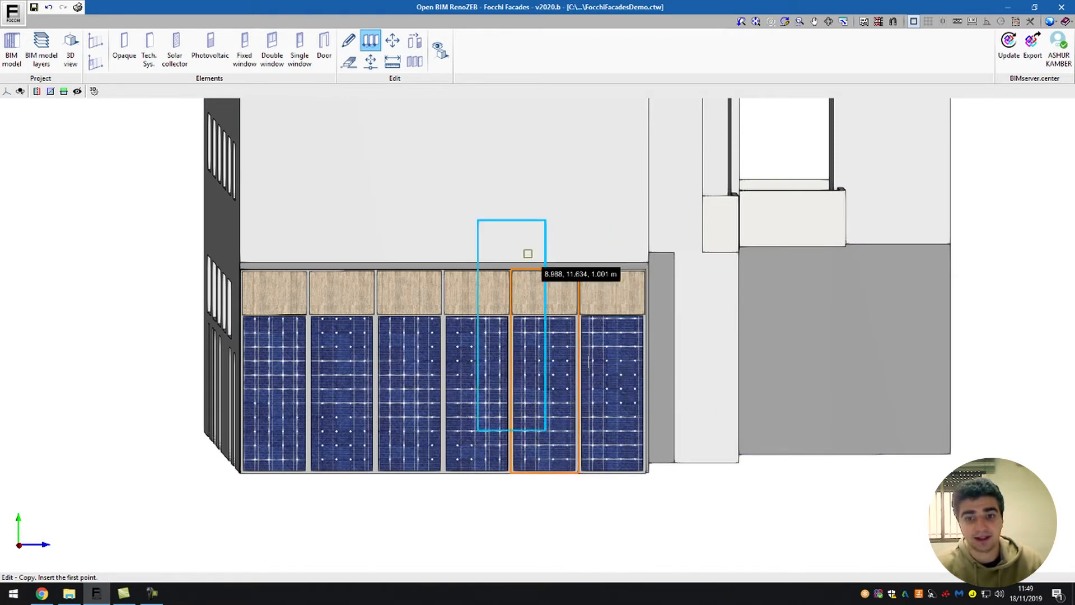
scroll(576, 375, "down", 2)
right_click(580, 494)
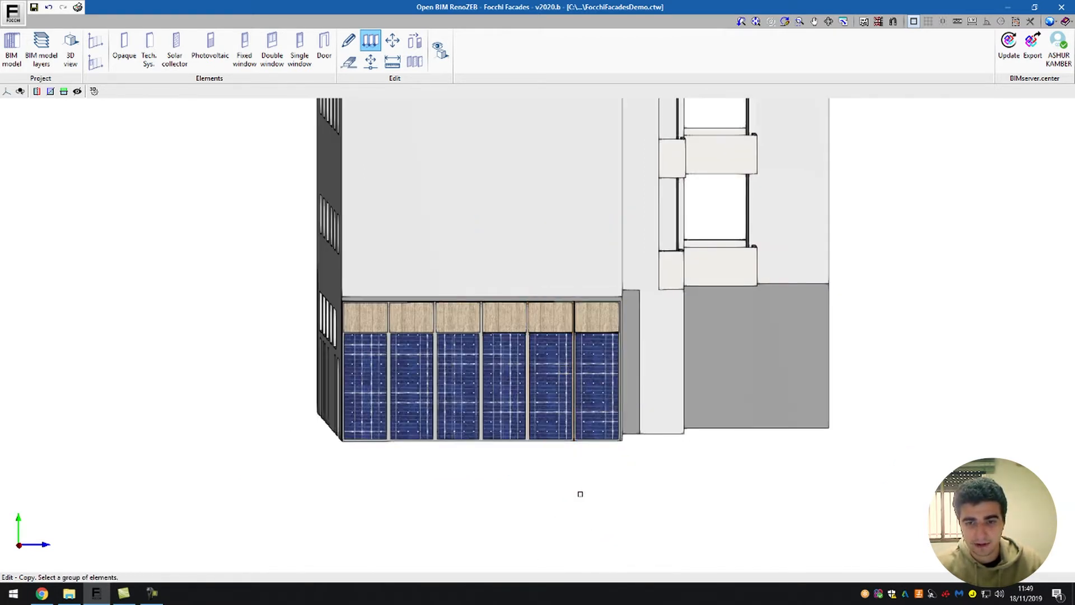
Edit the photovoltaic unit M-6 at the start of the row, trying a 400 mm bottom margin before setting it to 700 mm
middle_click_drag(623, 483, 583, 482)
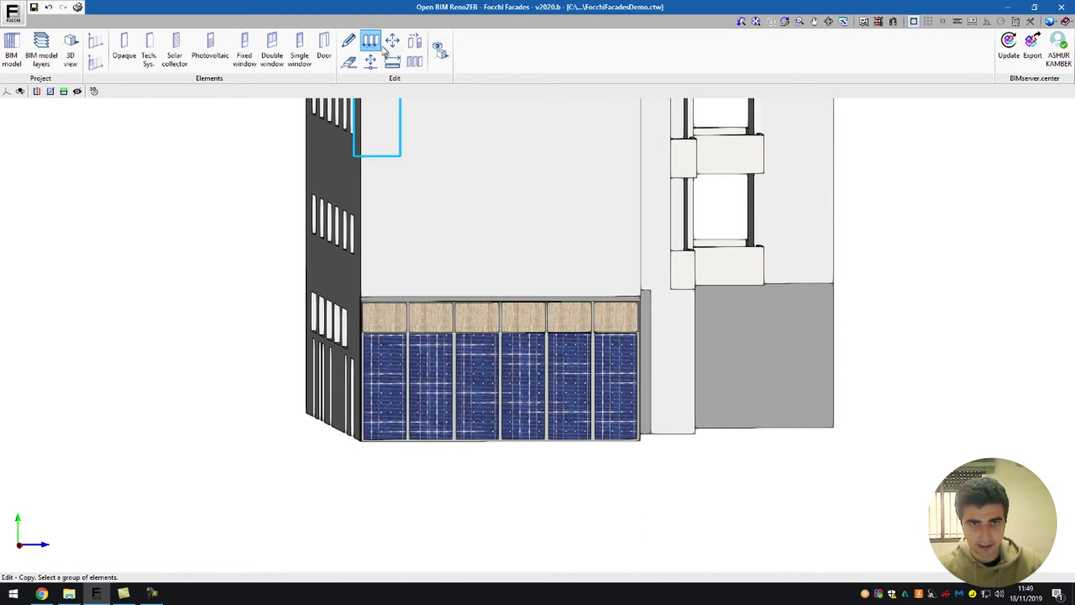
left_click(348, 40)
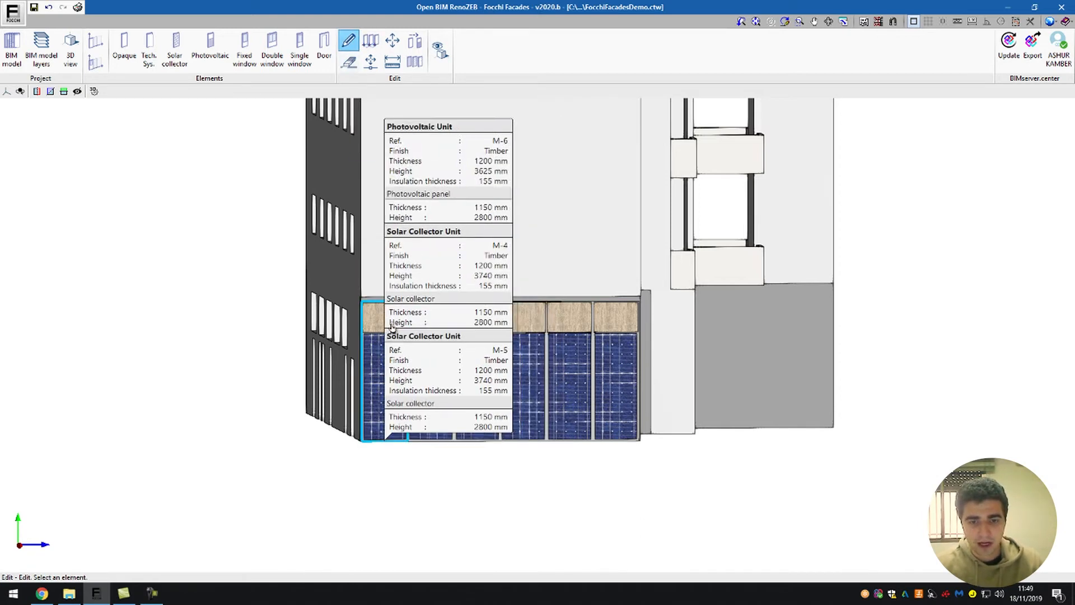
left_click(381, 344)
left_click_drag(576, 372, 616, 371)
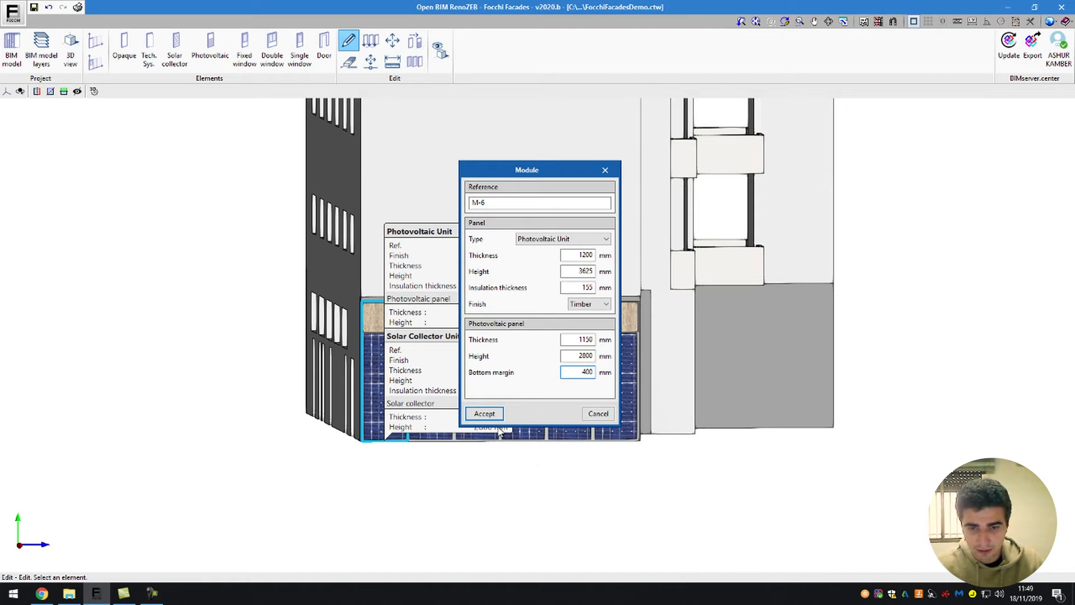
left_click(484, 413)
left_click(384, 355)
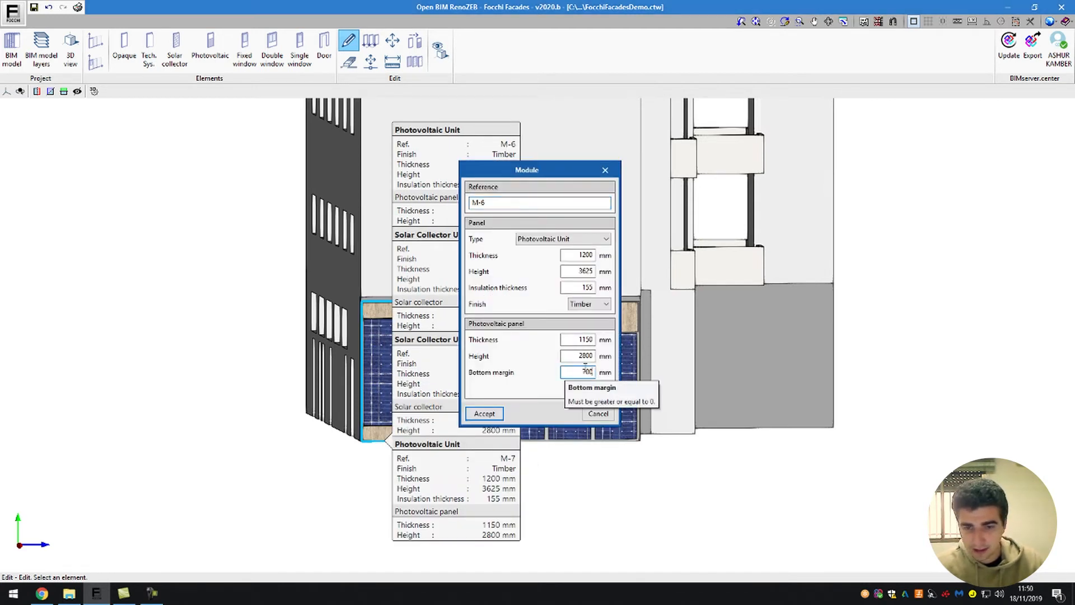
left_click(484, 414)
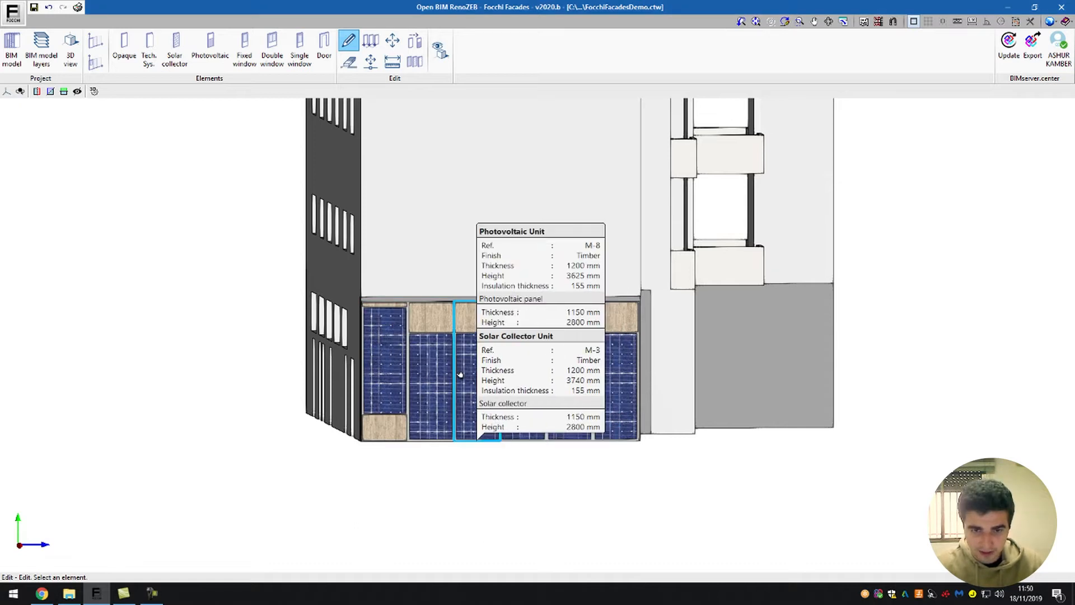
Set the bottom margin of photovoltaic unit M-7, second in the ground-floor row, to 700 mm
left_click(431, 369)
left_click(595, 371)
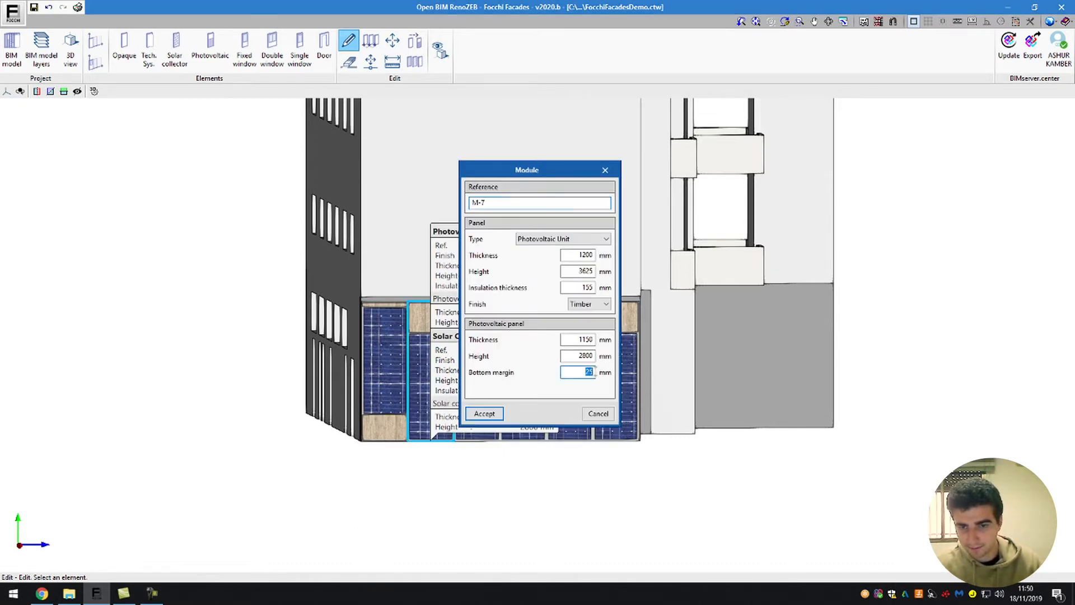
type("750")
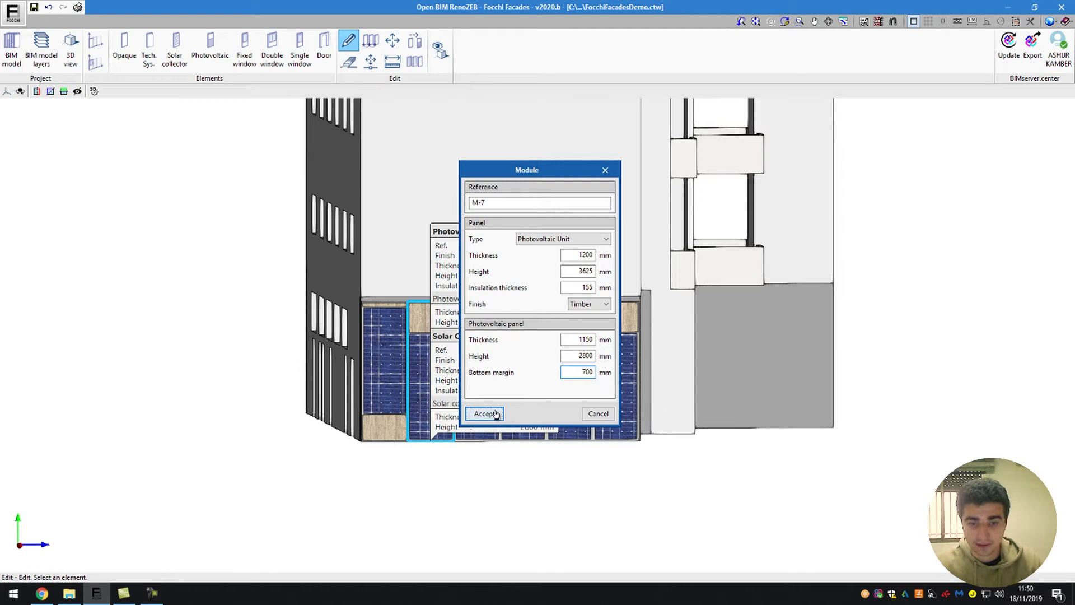
left_click(485, 413)
Set the photovoltaic panel's bottom margin to 700 mm on units M-8 and M-9 in the same row
left_click(470, 351)
left_click(589, 371)
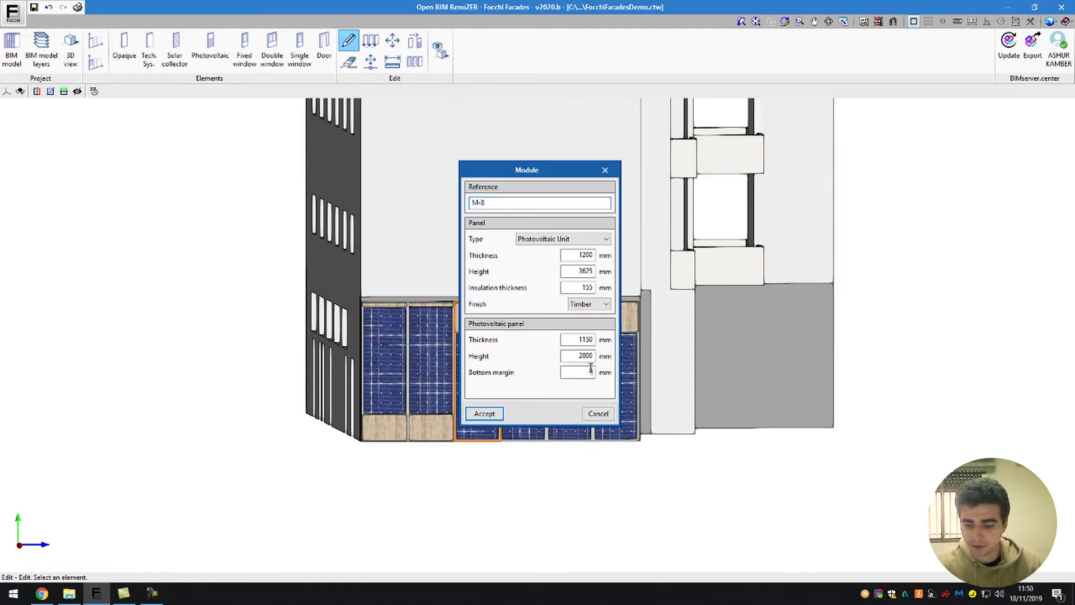
type("700")
key("Return")
left_click(518, 351)
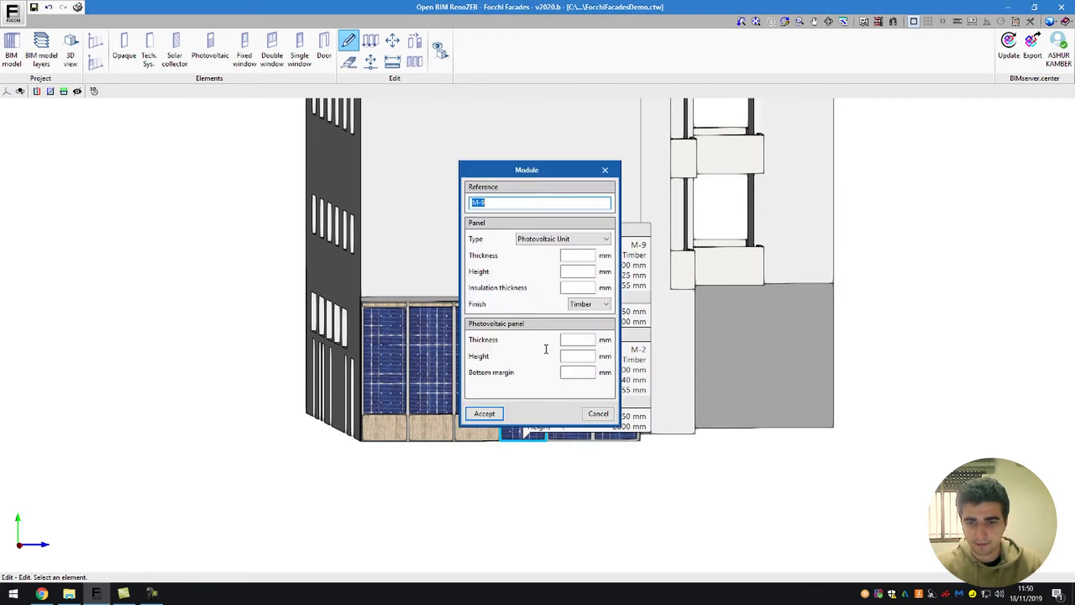
type("700")
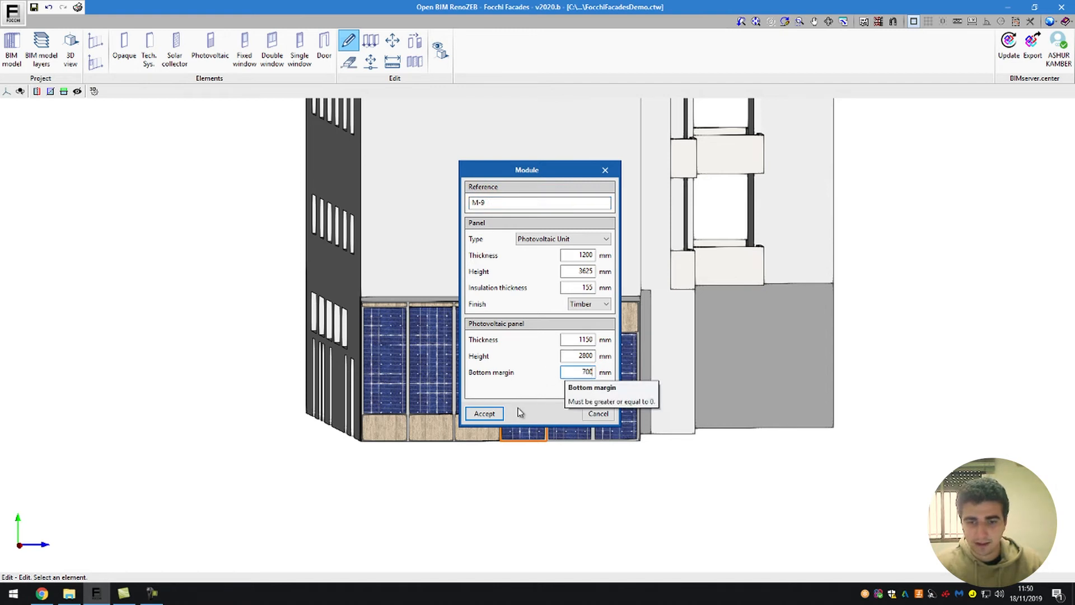
key("Return")
Give the fifth photovoltaic unit in the row a 700 mm bottom margin and change its reference to M-11
left_click(572, 351)
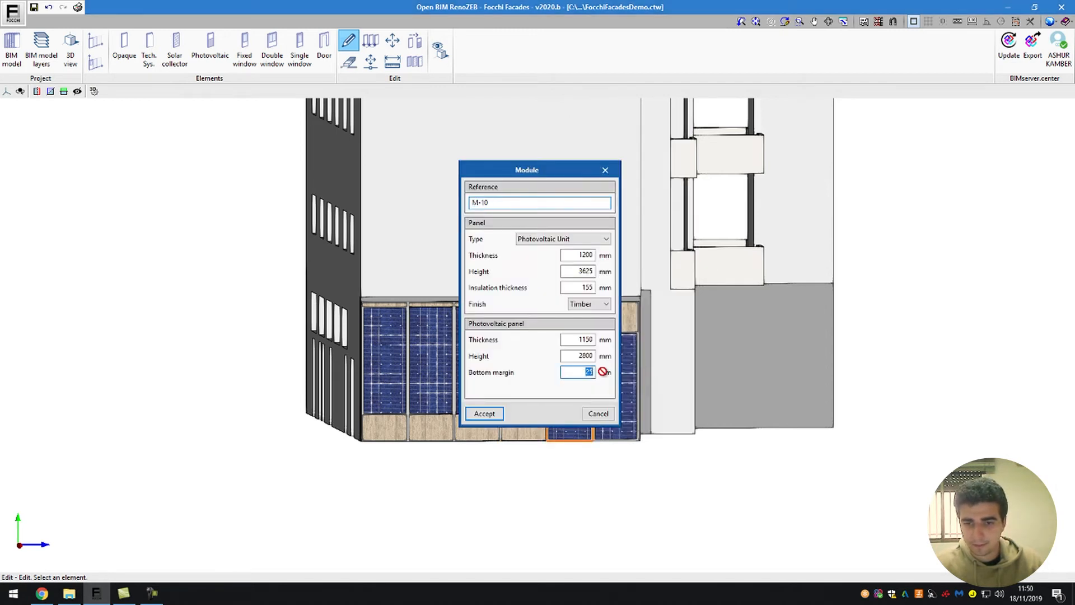
type("700")
left_click(478, 415)
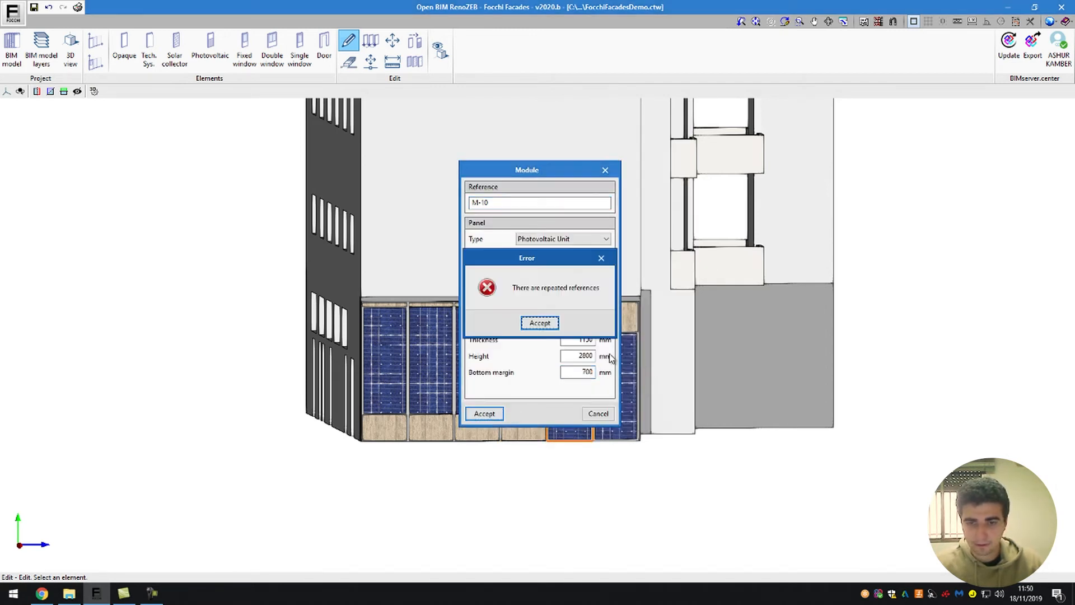
left_click(538, 319)
left_click(517, 196)
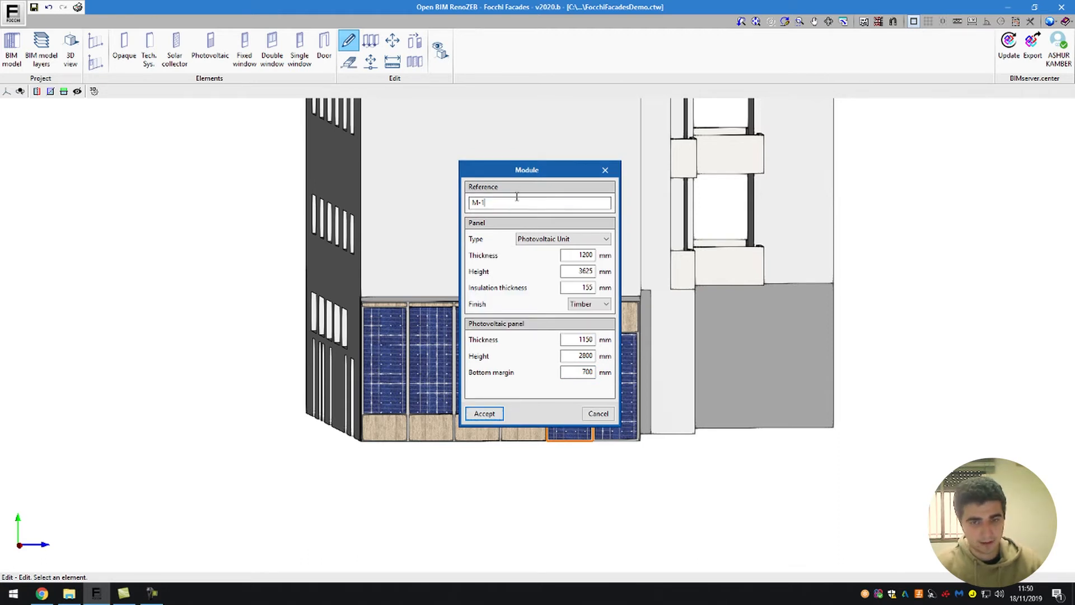
left_click(484, 413)
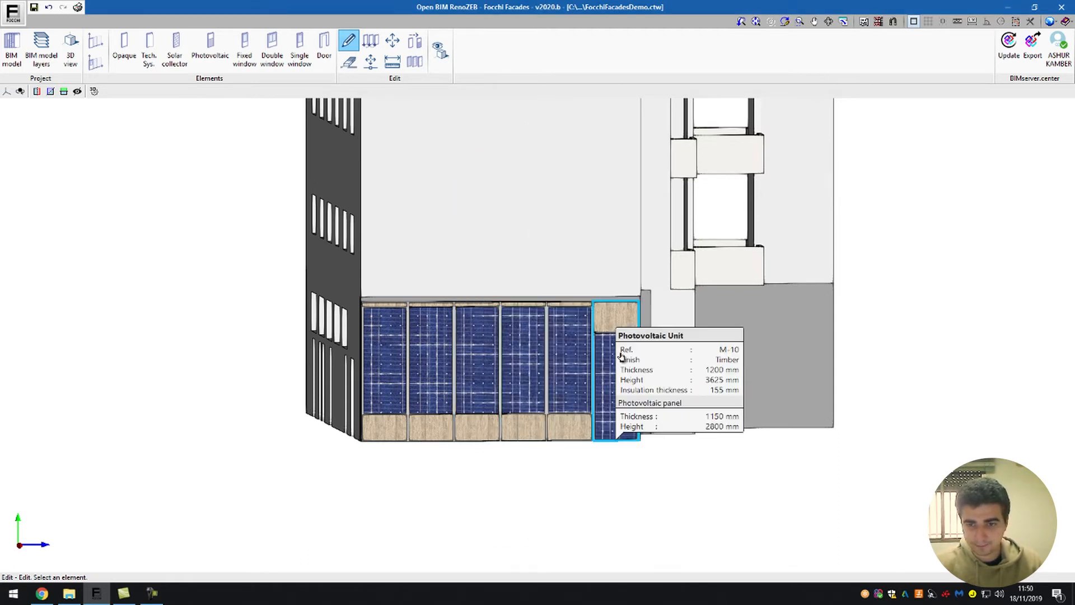
Give the last photovoltaic unit in the row a 700 mm bottom margin and change its reference to M-12
left_click(620, 357)
double_click(588, 372)
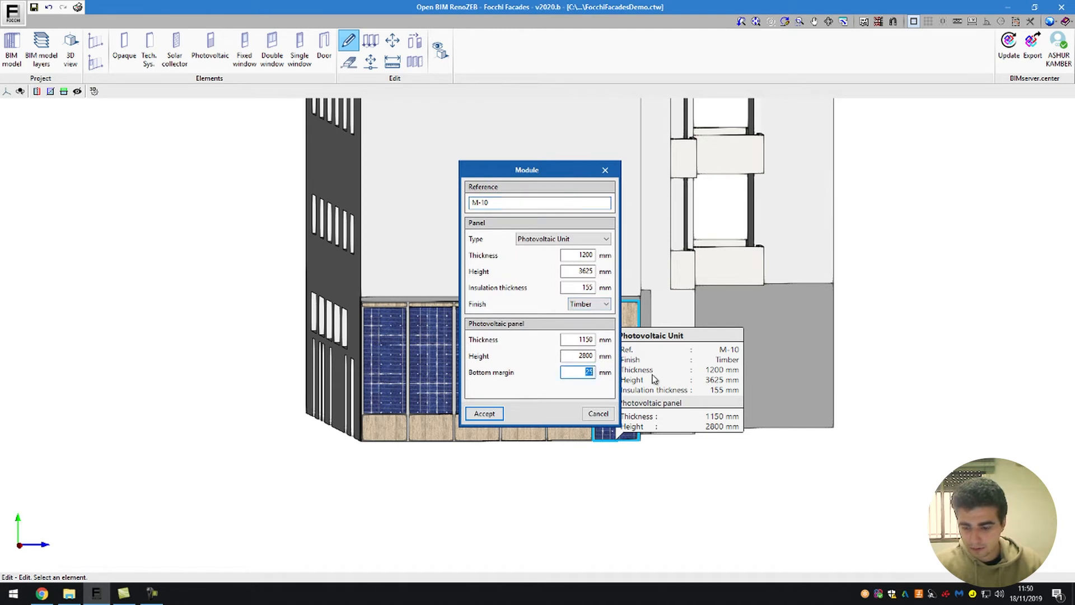
type("700")
left_click(506, 202)
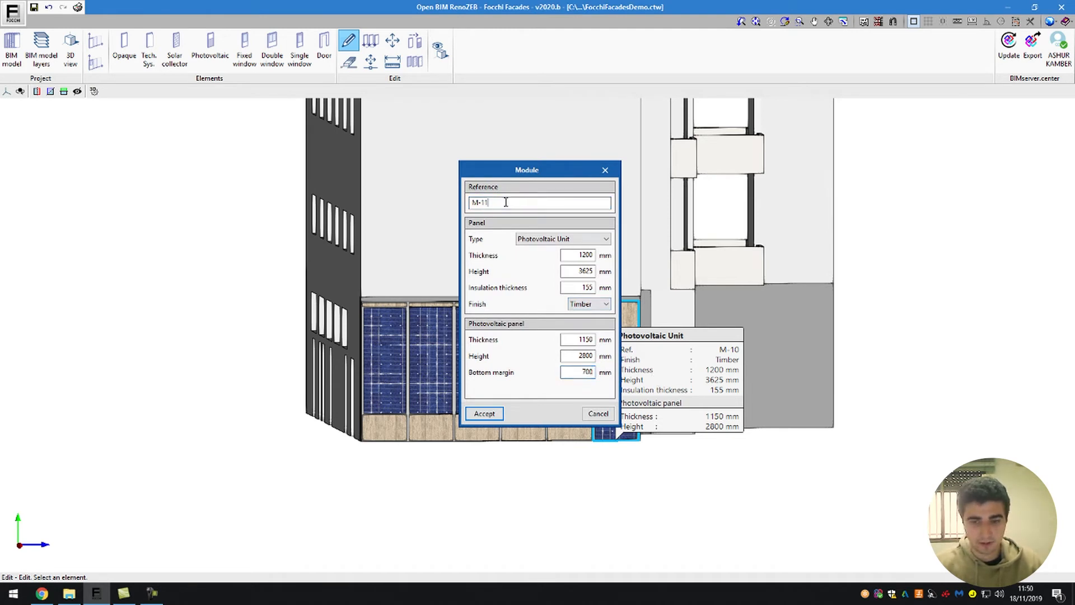
left_click(485, 414)
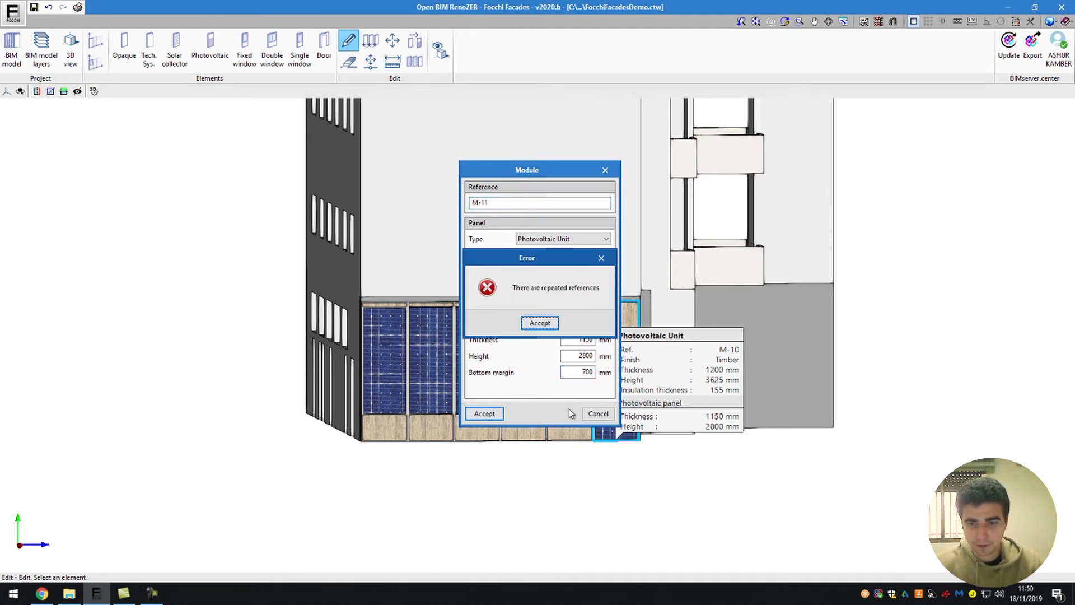
left_click(539, 325)
left_click(504, 201)
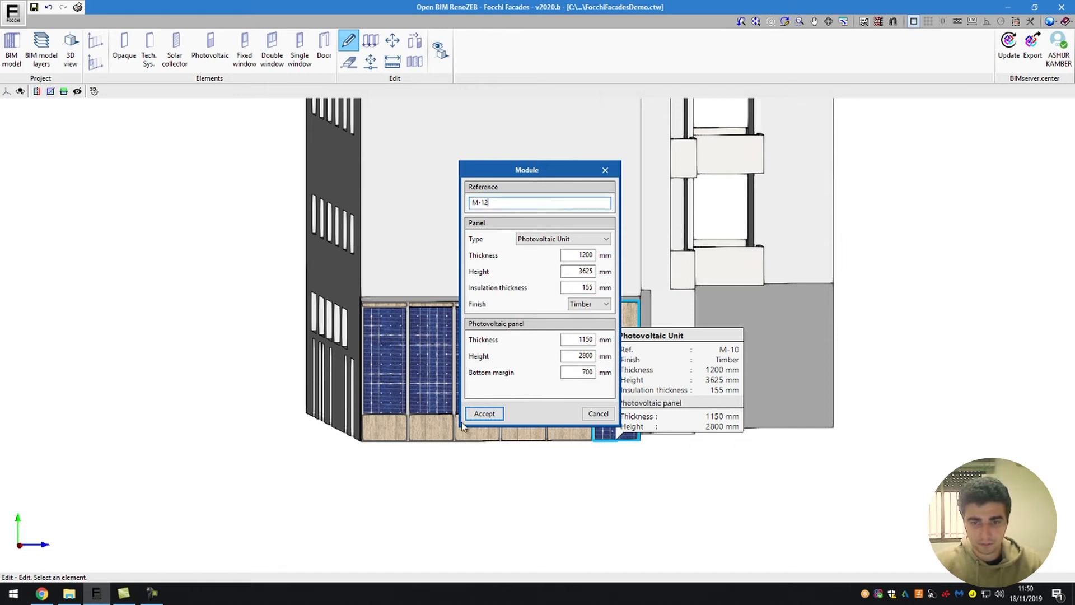
left_click(485, 414)
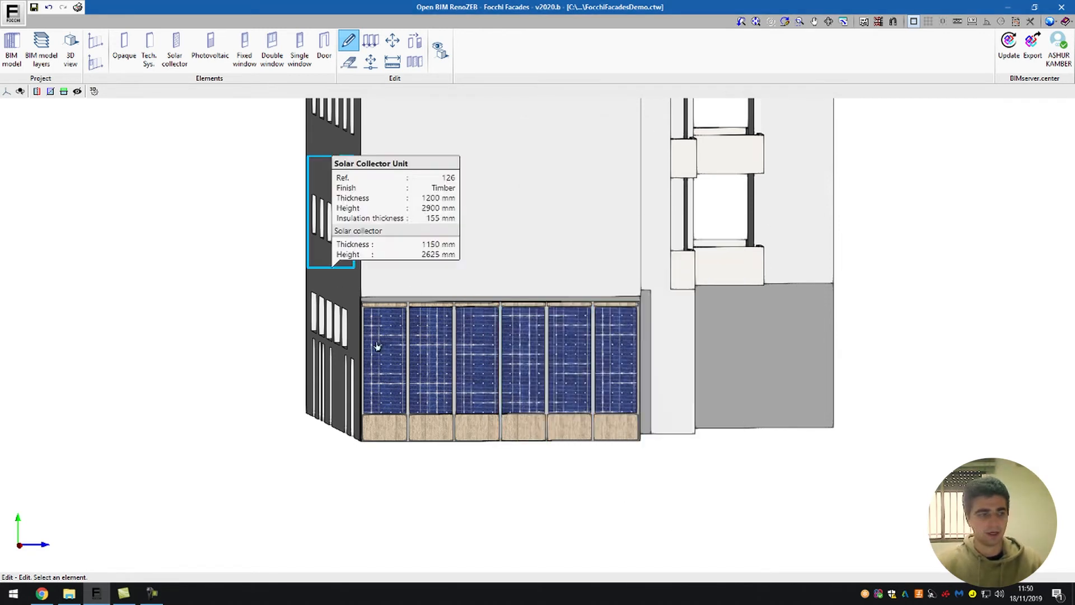
Set the bottom margin of ground-floor solar collector unit M-1 on the opposite end wall to 700 mm
mouse_move(435, 342)
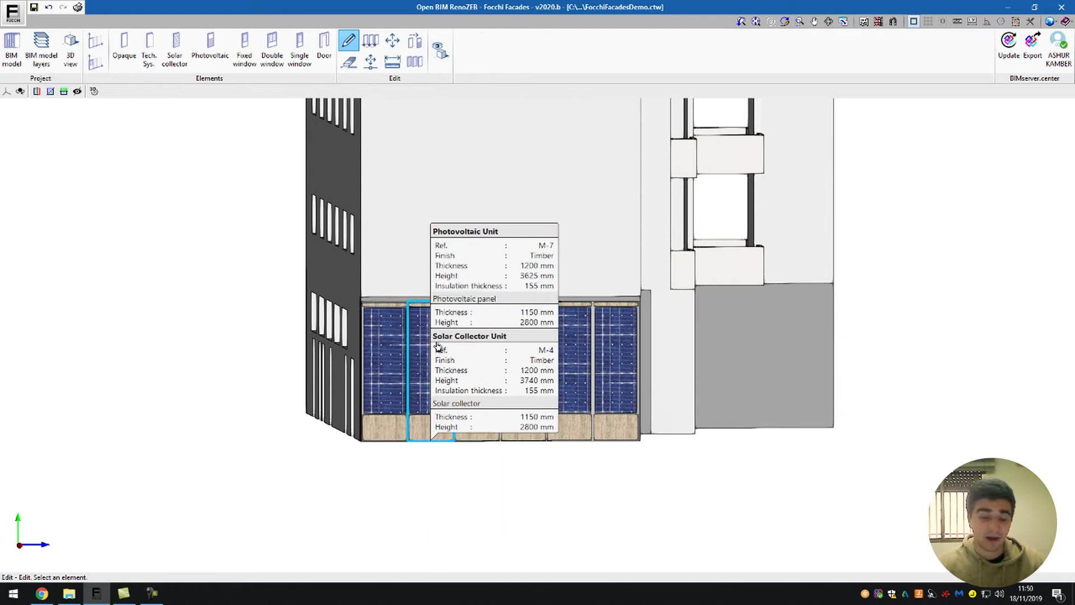
mouse_move(496, 350)
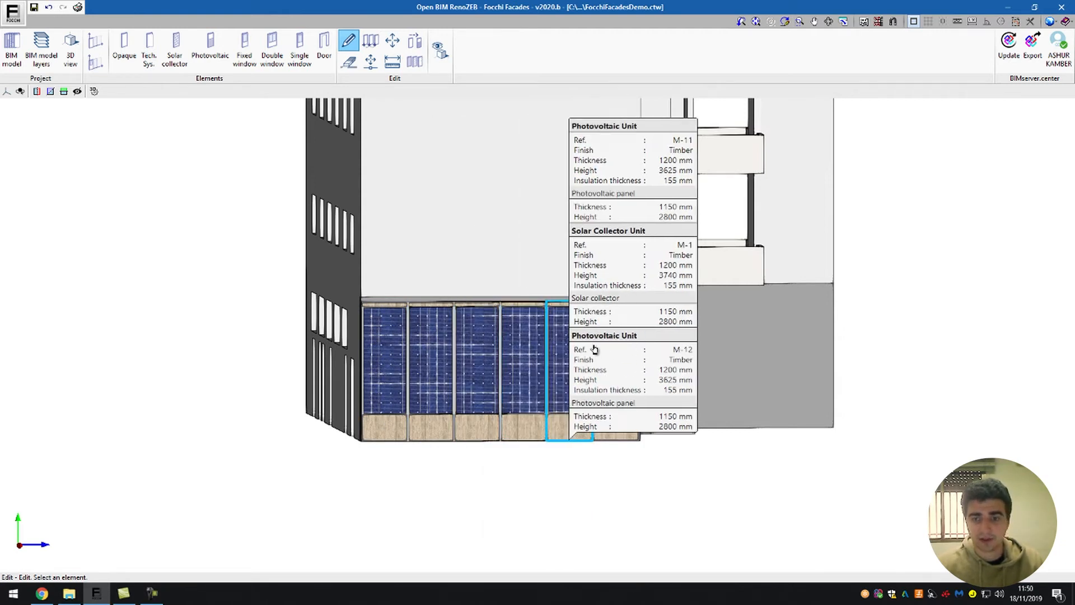
scroll(454, 506, "down", 3)
middle_click_drag(482, 511, 631, 518)
mouse_move(732, 374)
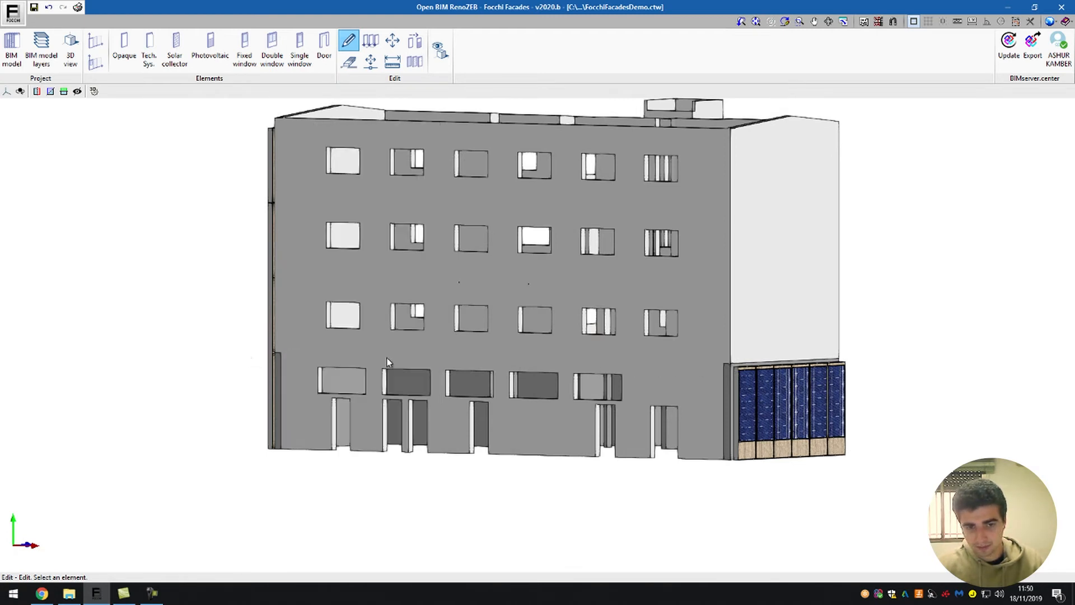
middle_click_drag(643, 363, 775, 365)
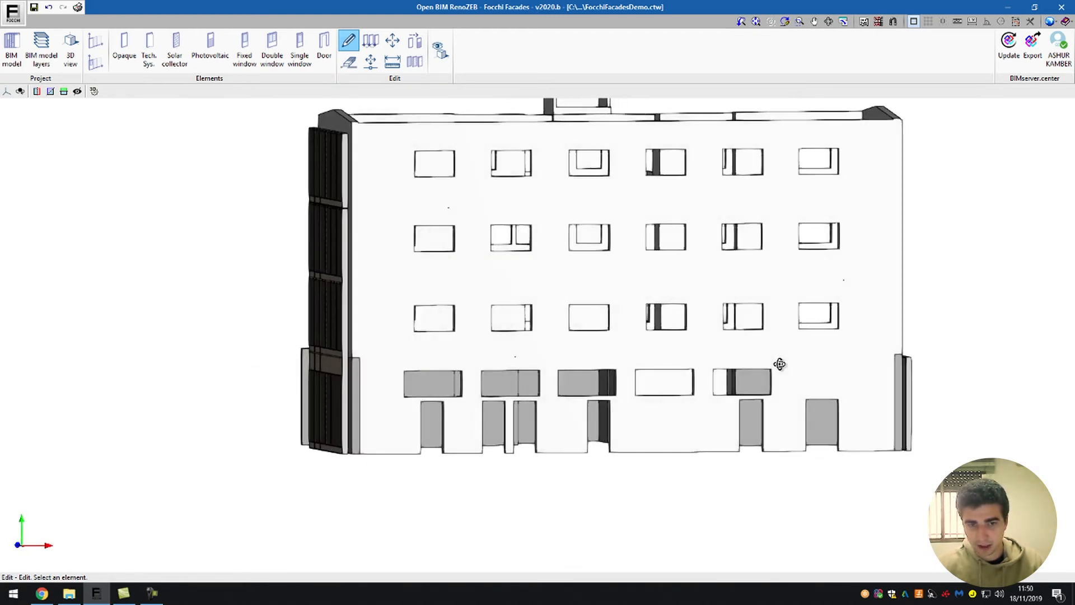
middle_click_drag(391, 376, 478, 372)
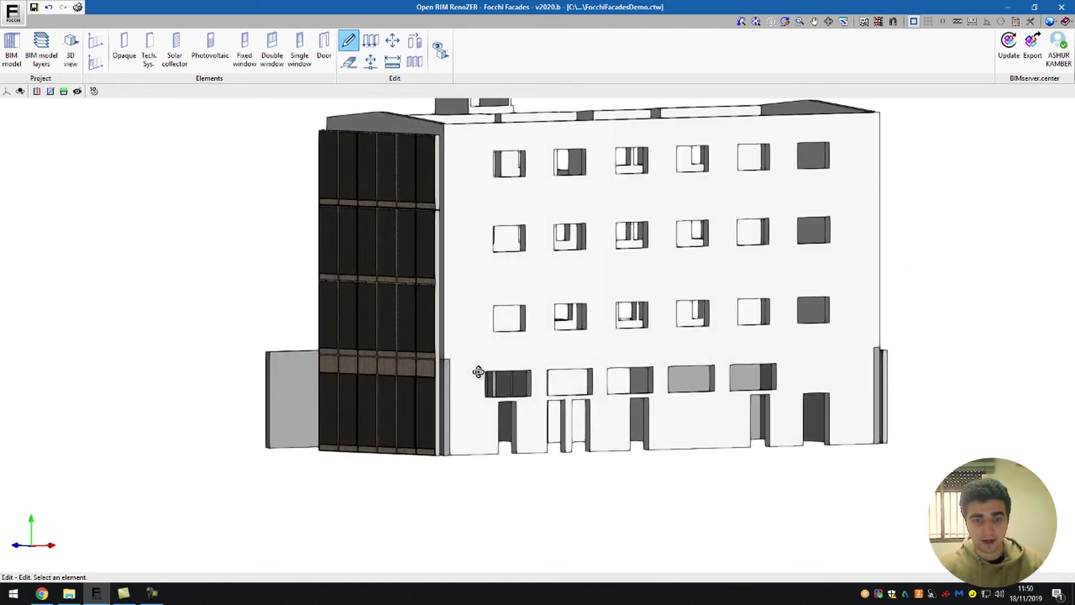
middle_click_drag(389, 369, 641, 365)
left_click(424, 385)
left_click(586, 354)
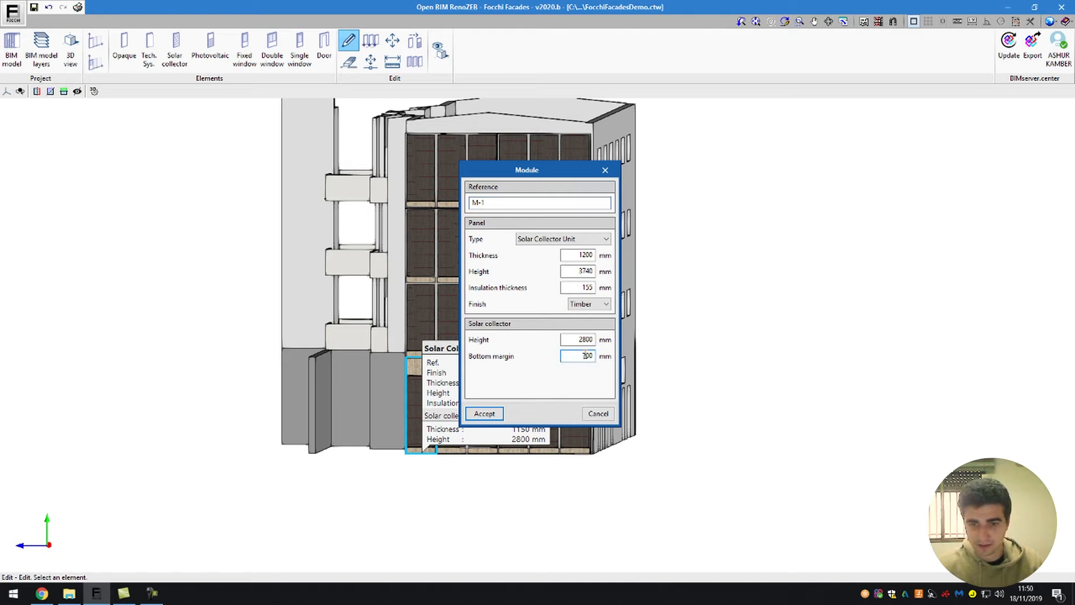
left_click(485, 414)
Set the solar collector's bottom margin to 700 mm on units M-2 and M-3 of the ground-floor row
left_click(452, 404)
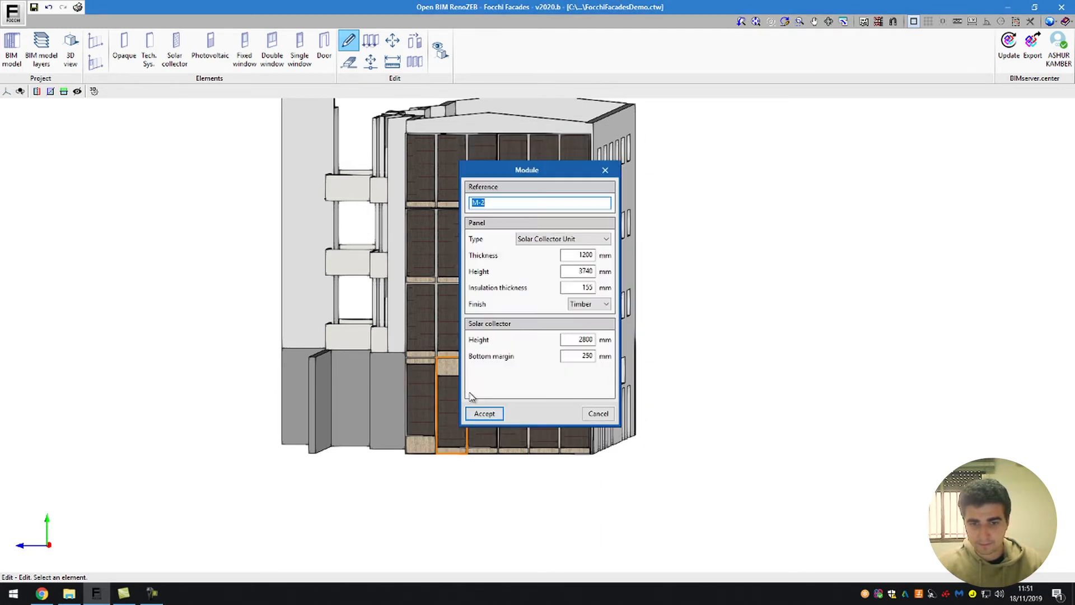
double_click(582, 354)
type("700")
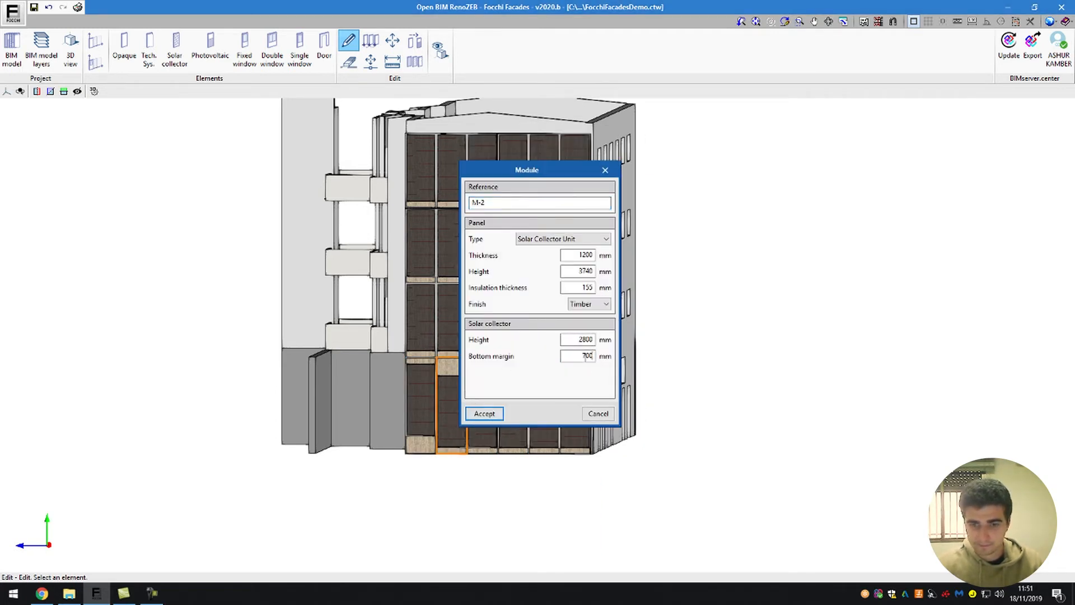
left_click(485, 414)
left_click(482, 403)
double_click(590, 357)
left_click(483, 414)
Set the bottom margin of solar collector unit M-4 to 700 mm
left_click(513, 403)
double_click(585, 356)
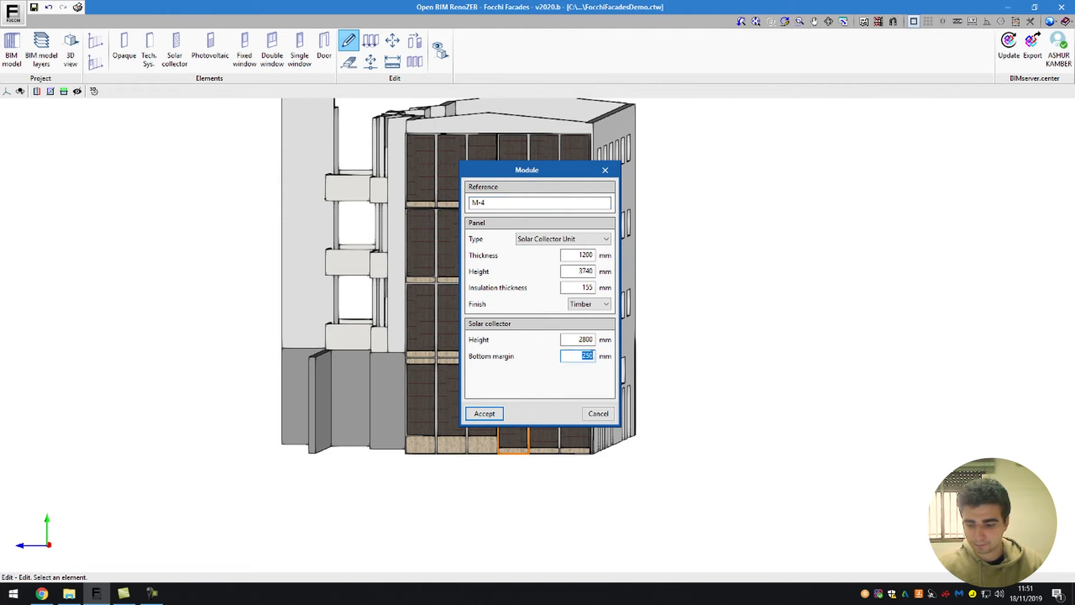
type("700")
left_click(481, 414)
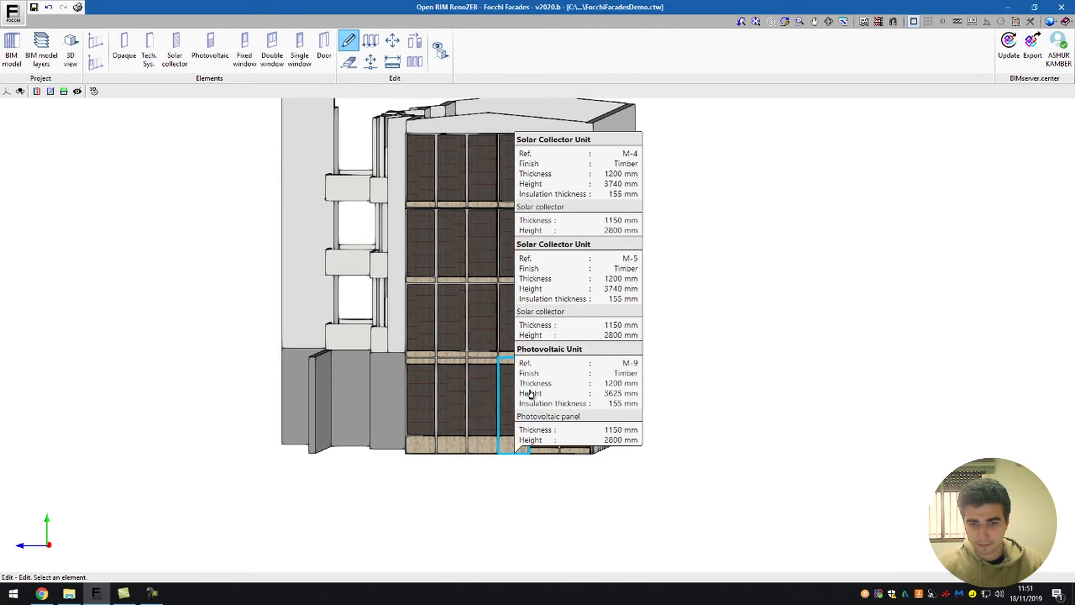
Give the fifth ground-floor solar collector unit a 700 mm bottom margin and change its reference to M-51
left_click(532, 392)
double_click(588, 357)
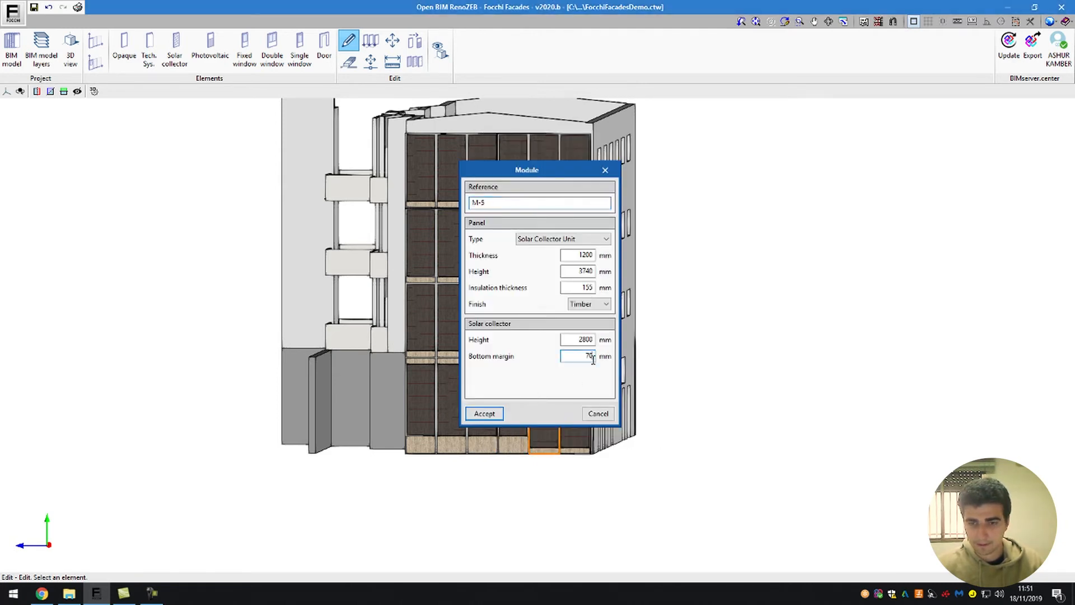
left_click(484, 414)
left_click(541, 338)
left_click(521, 205)
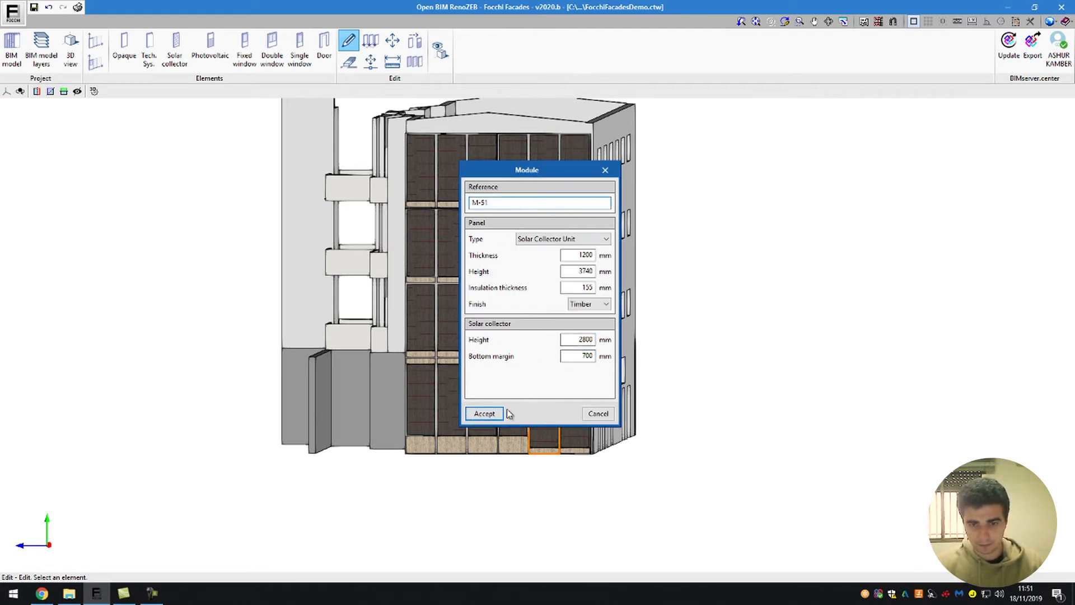
left_click(485, 415)
Set the bottom margin of the last ground-floor solar collector unit, M-5, to 700 mm
left_click(590, 415)
double_click(587, 356)
type("700")
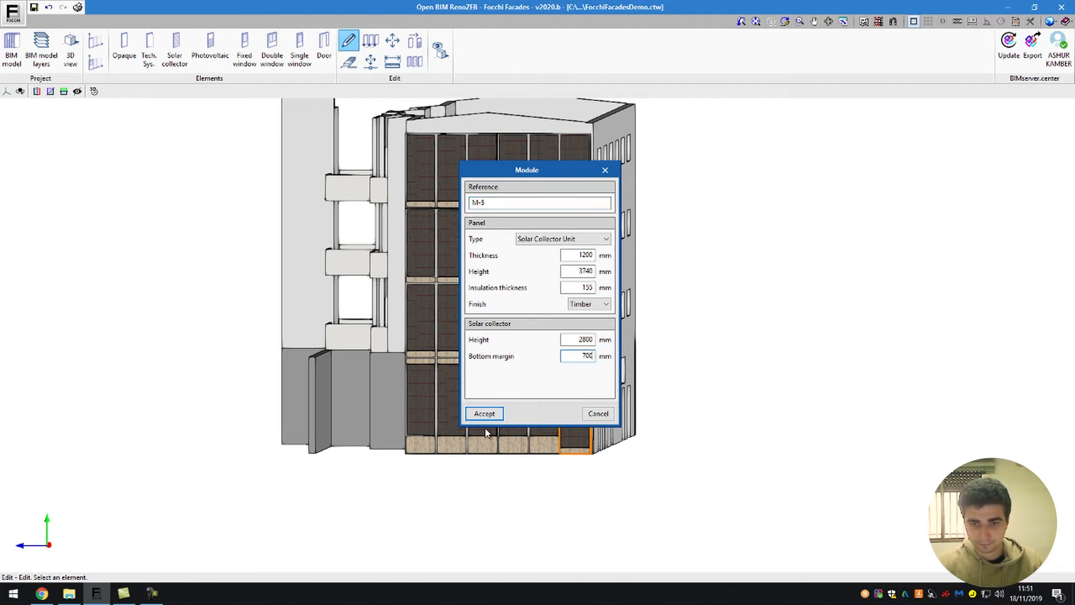
left_click(485, 414)
Start a linear row of 1200 mm timber-finished photovoltaic units with 155 mm insulation along the top of the existing photovoltaic row, corner to corner
middle_click_drag(755, 374, 745, 333)
scroll(221, 328, "up", 2)
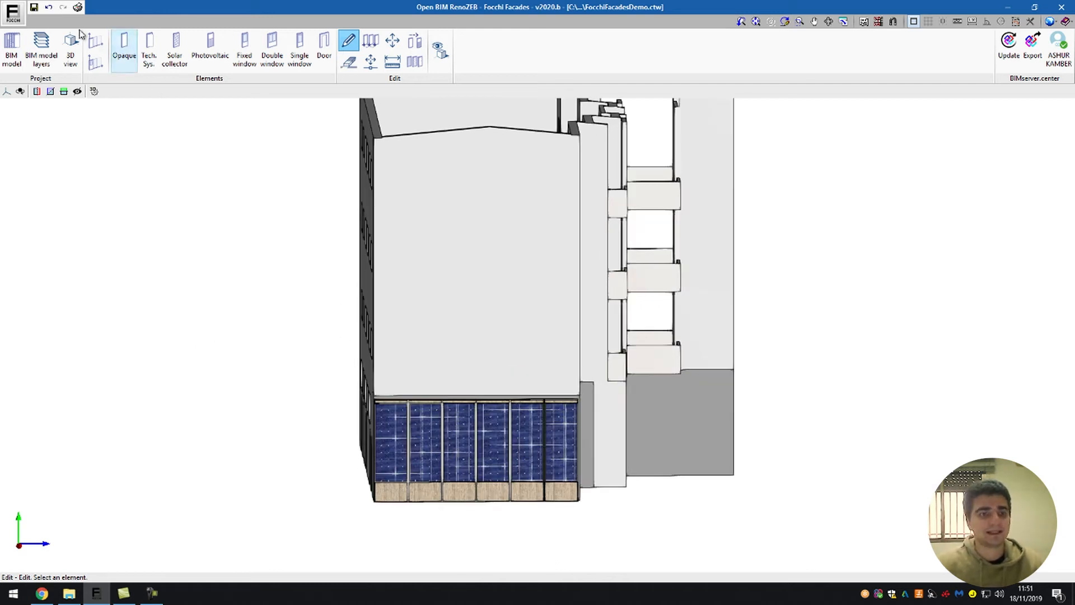
left_click(95, 40)
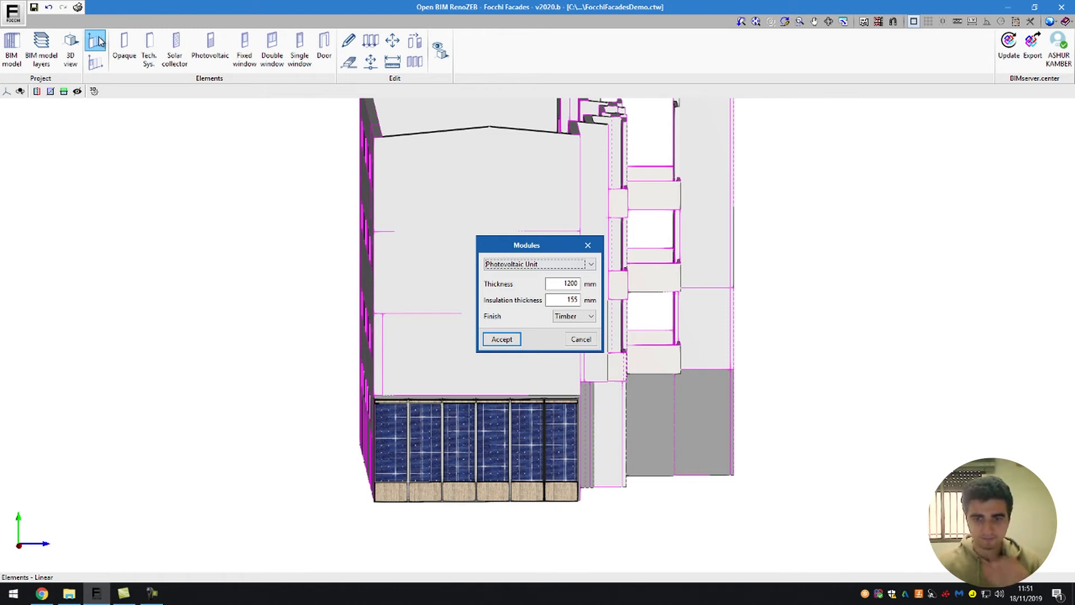
key("alt+Tab")
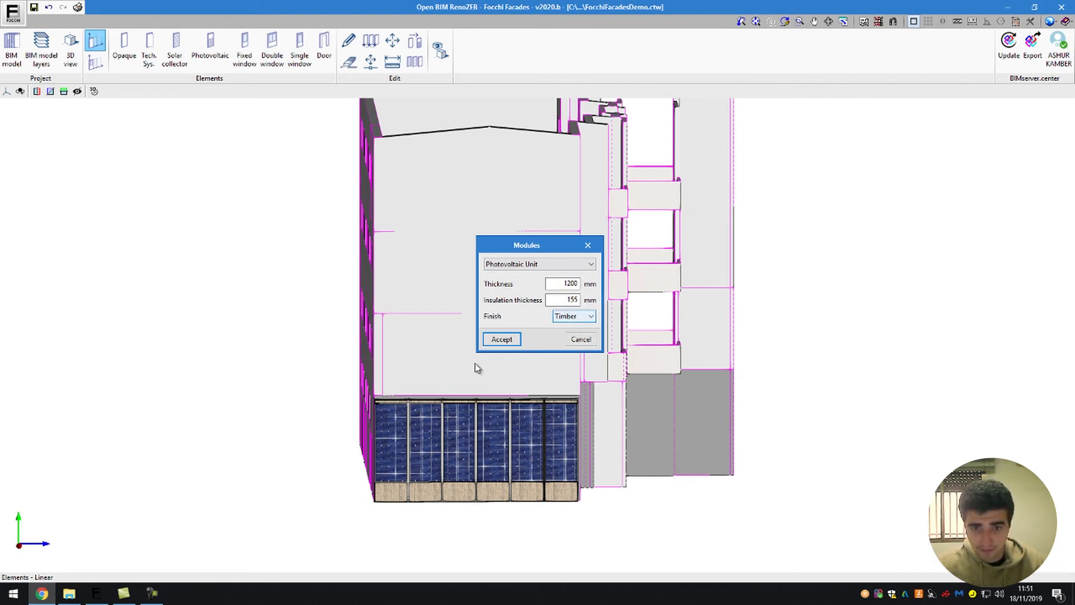
left_click(485, 341)
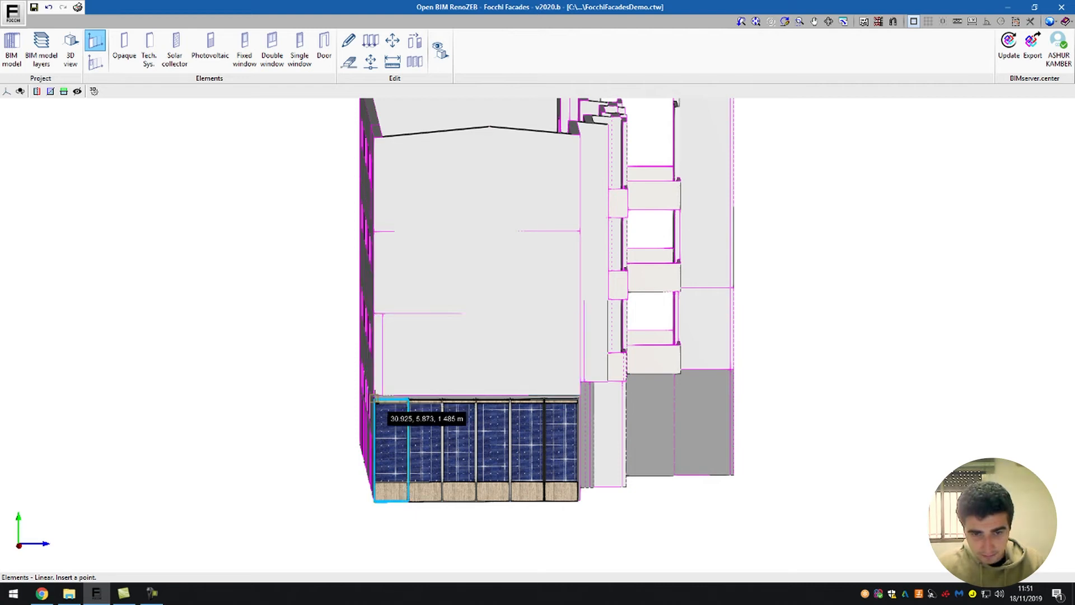
left_click(580, 396)
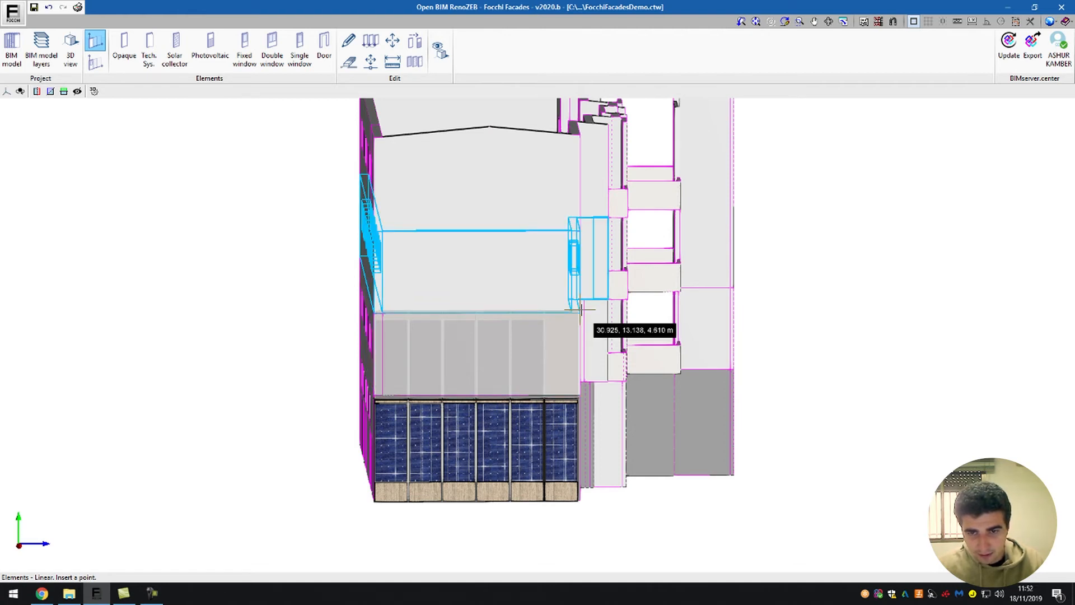
Finish the linear photovoltaic row at the wall's far upper corner with a module panel height of 2900 mm
scroll(581, 310, "up", 6)
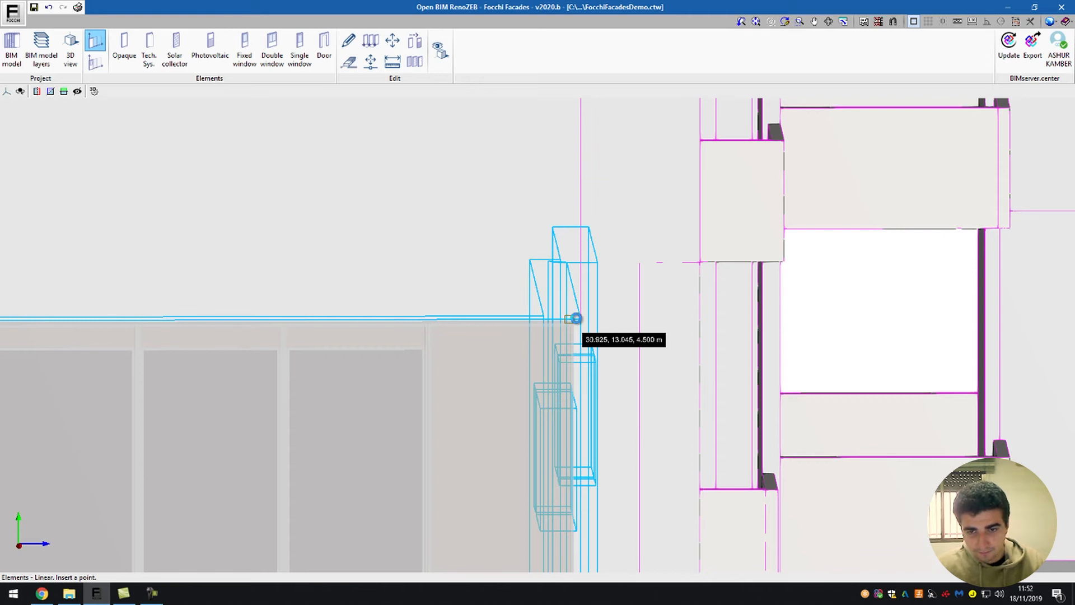
left_click(576, 319)
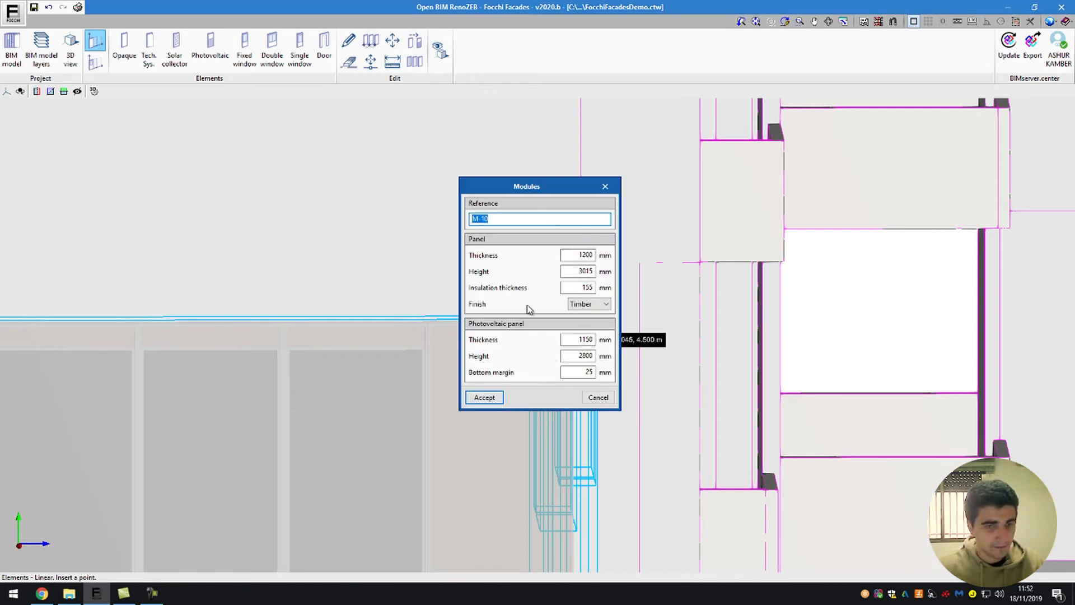
left_click(592, 272)
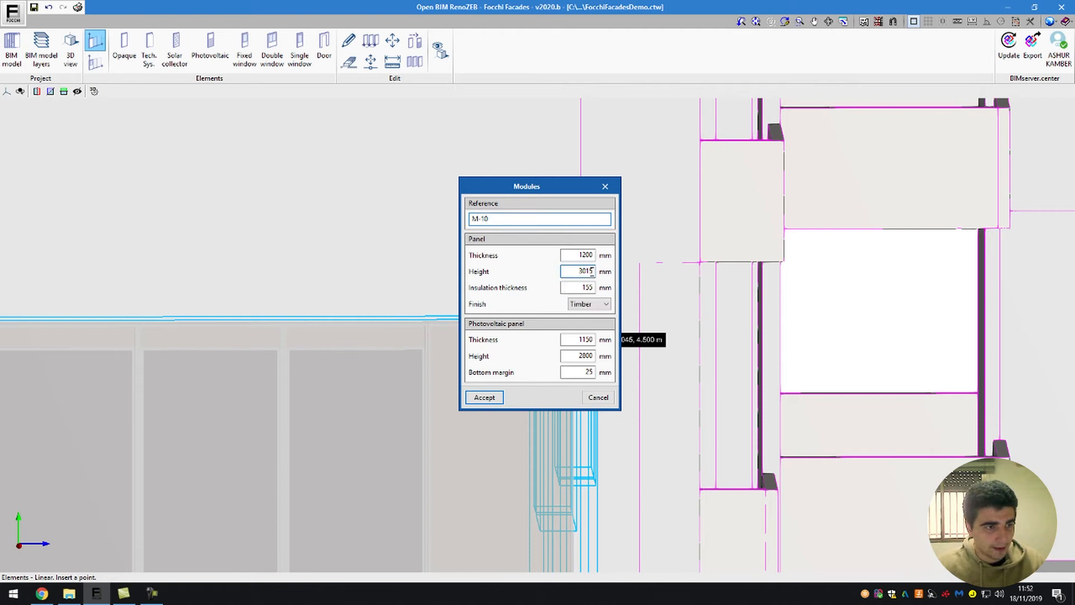
key("BackSpace")
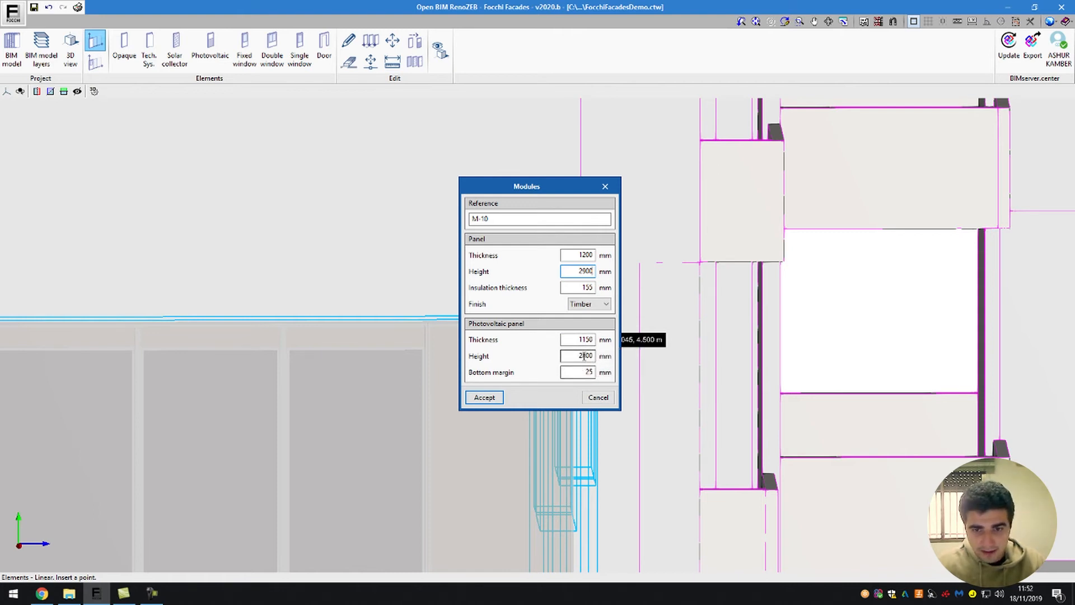
left_click(500, 398)
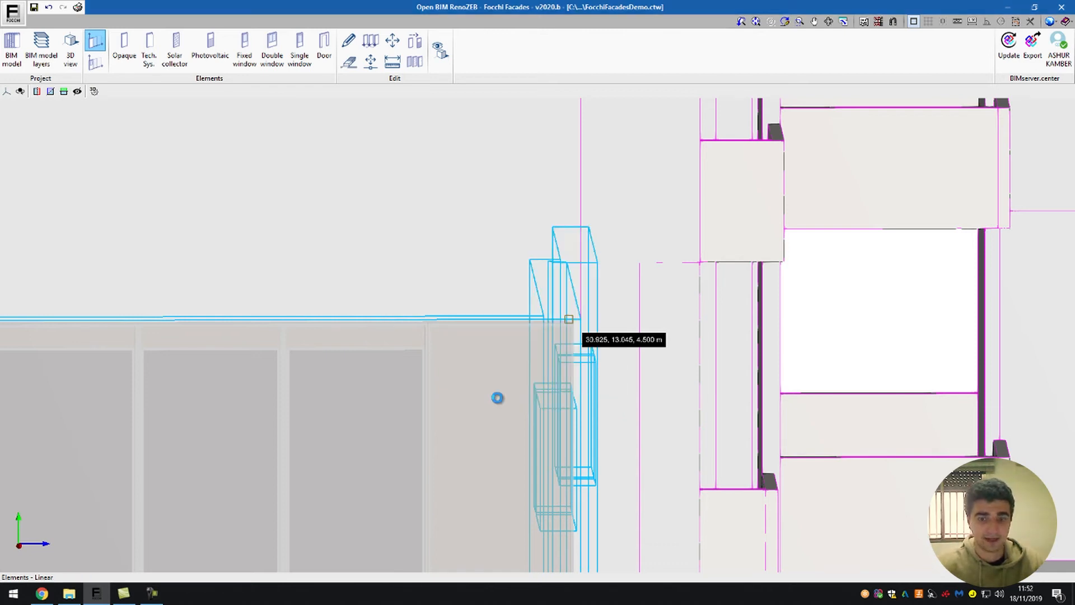
Delete the opaque timber filler unit at the end of the upper photovoltaic row
scroll(480, 271, "up", 4)
scroll(479, 270, "down", 1)
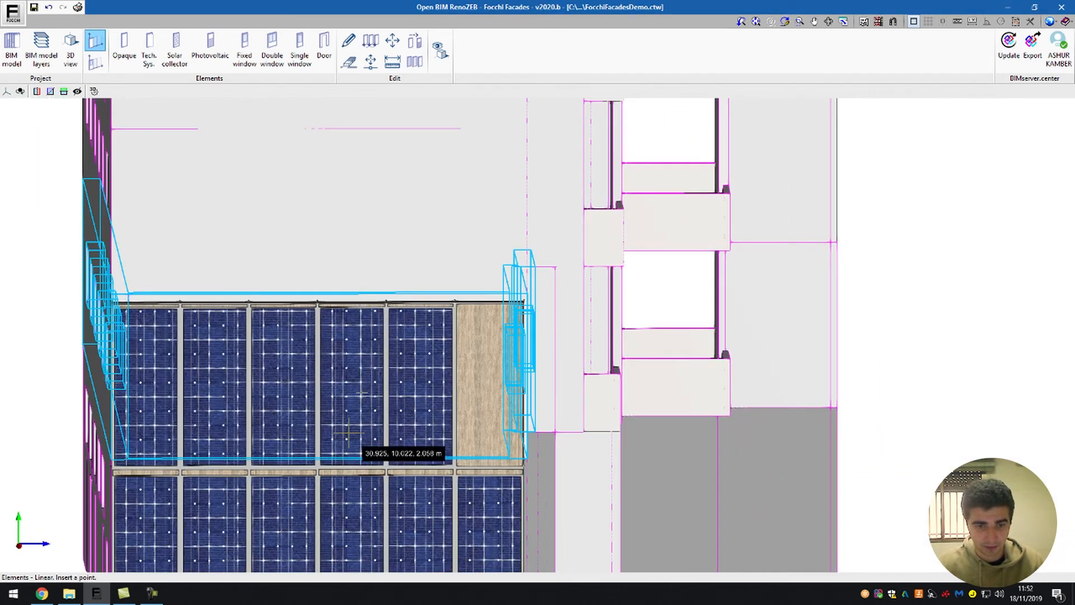
scroll(375, 384, "up", 1)
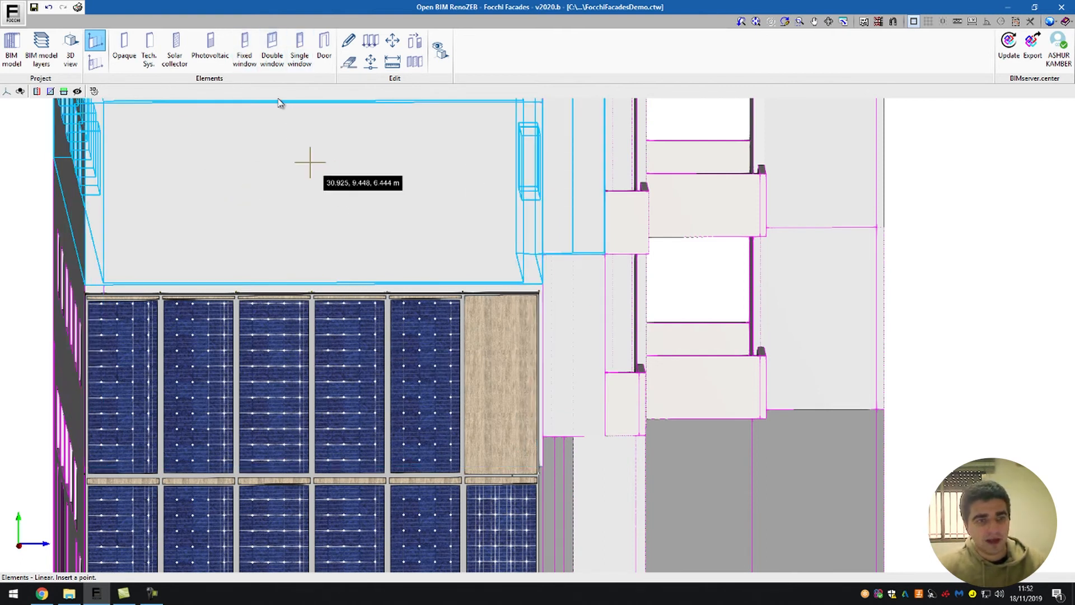
left_click(348, 61)
mouse_move(493, 355)
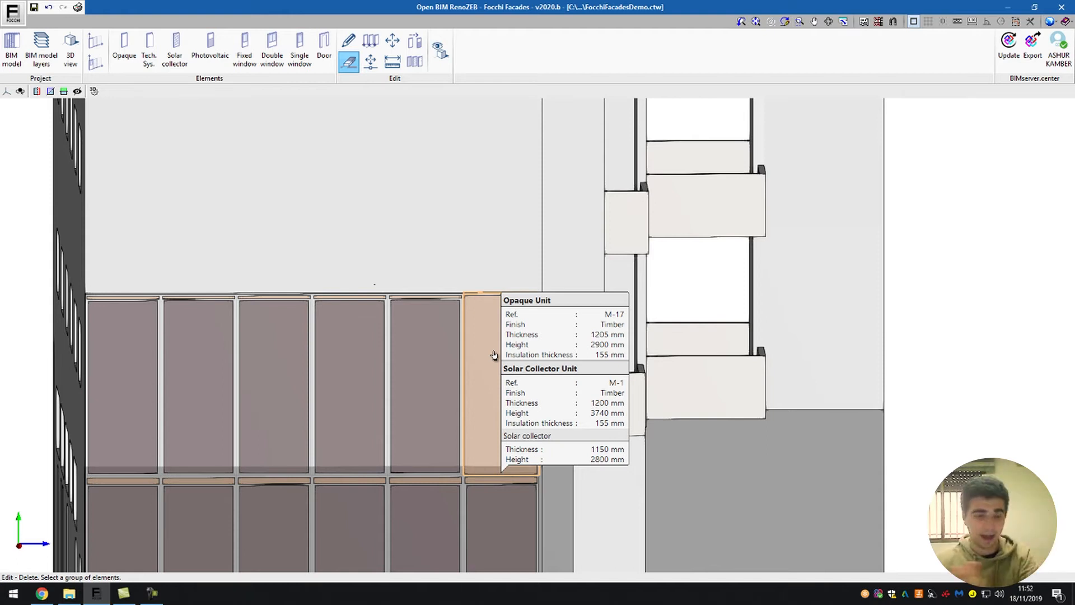
left_click(493, 355)
mouse_move(508, 310)
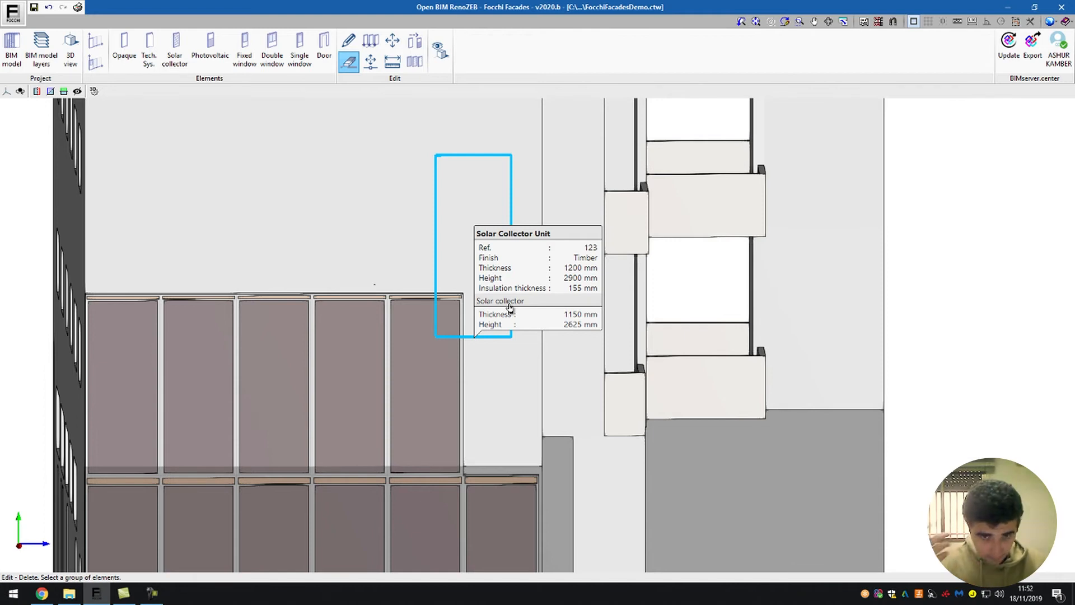
Copy the fifth photovoltaic unit of the upper row into the adjacent gap, aligning its top corners
left_click(365, 41)
left_click(407, 334)
right_click(409, 335)
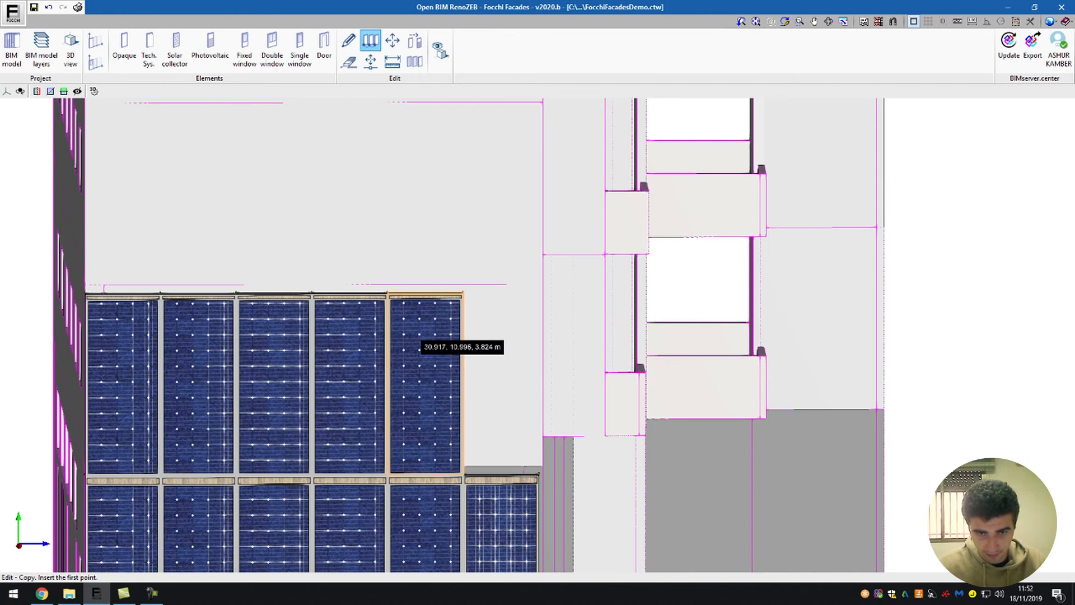
left_click(462, 291)
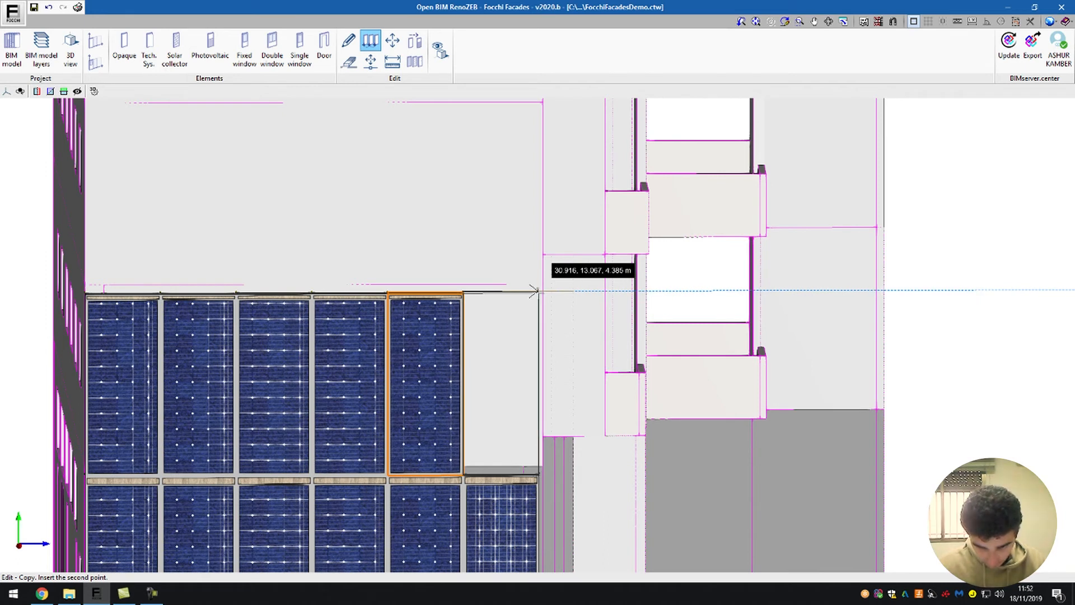
left_click(533, 291)
scroll(492, 325, "up", 2)
scroll(492, 324, "up", 4)
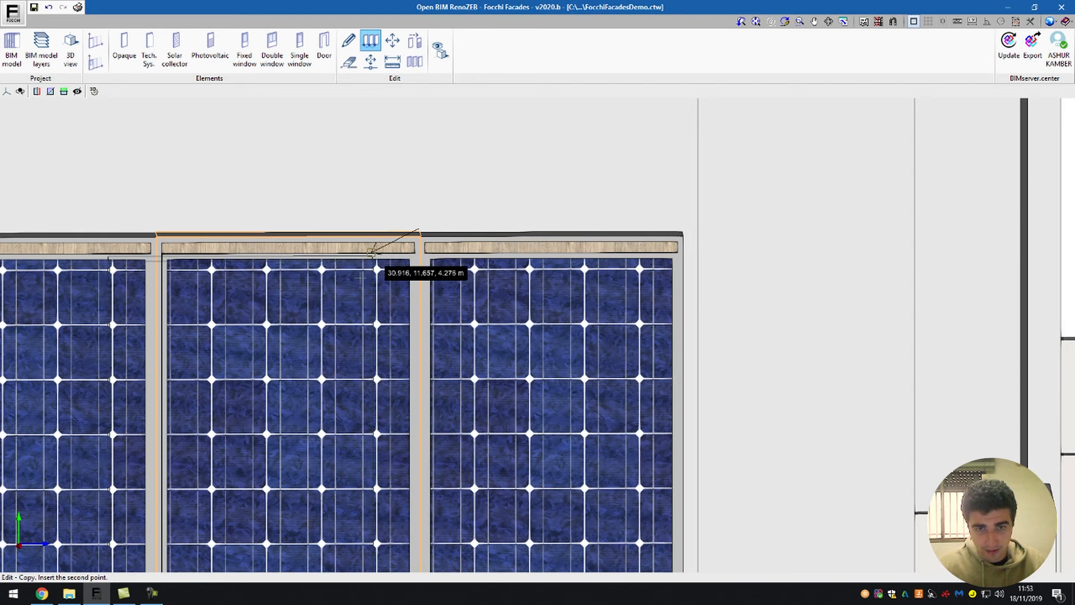
left_click(417, 225)
right_click(417, 225)
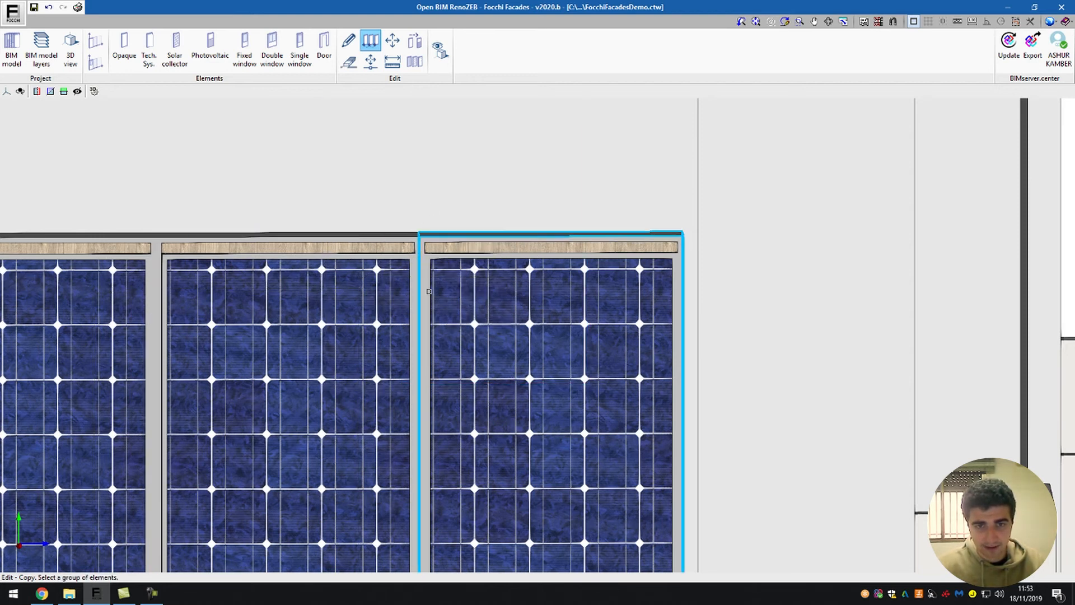
Examine the joint between the copied photovoltaic unit and the ground-floor row beneath it
scroll(404, 286, "down", 4)
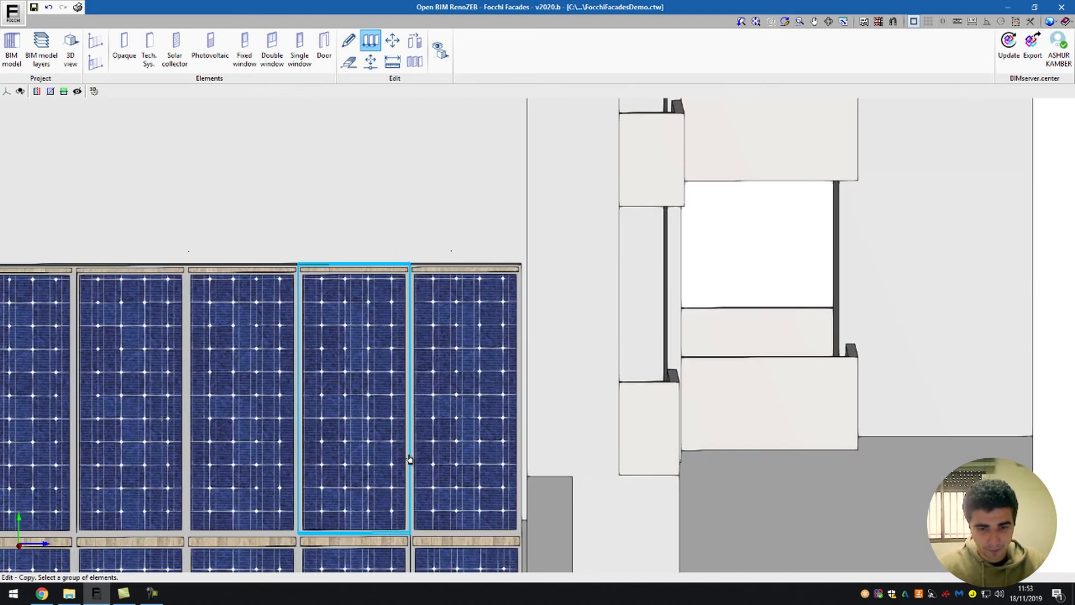
scroll(411, 460, "down", 2)
scroll(413, 498, "up", 4)
scroll(408, 554, "down", 2)
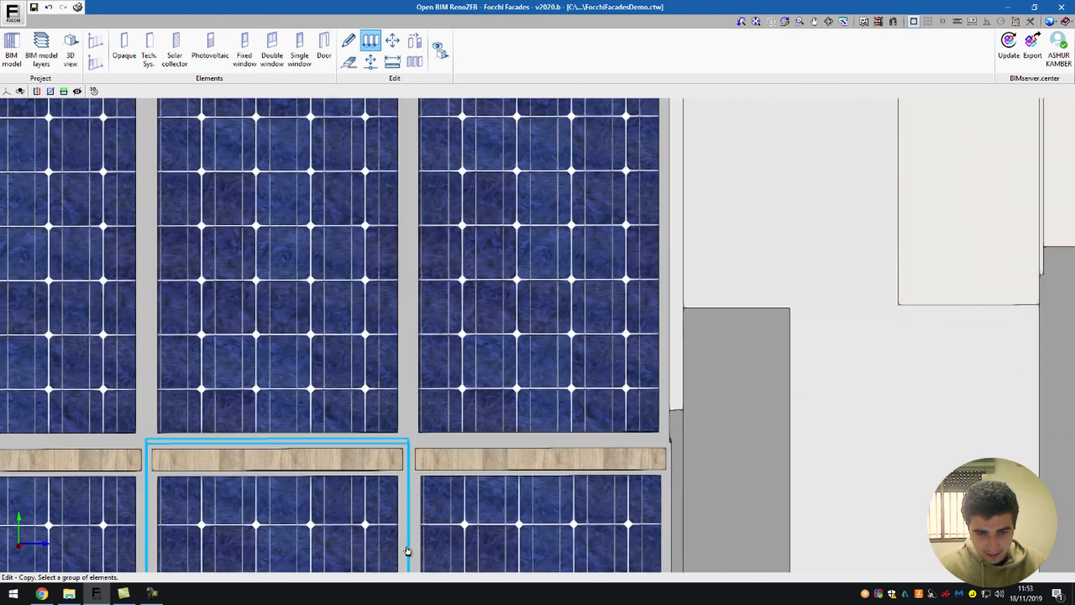
scroll(412, 448, "up", 3)
scroll(411, 504, "down", 2)
scroll(621, 442, "down", 5)
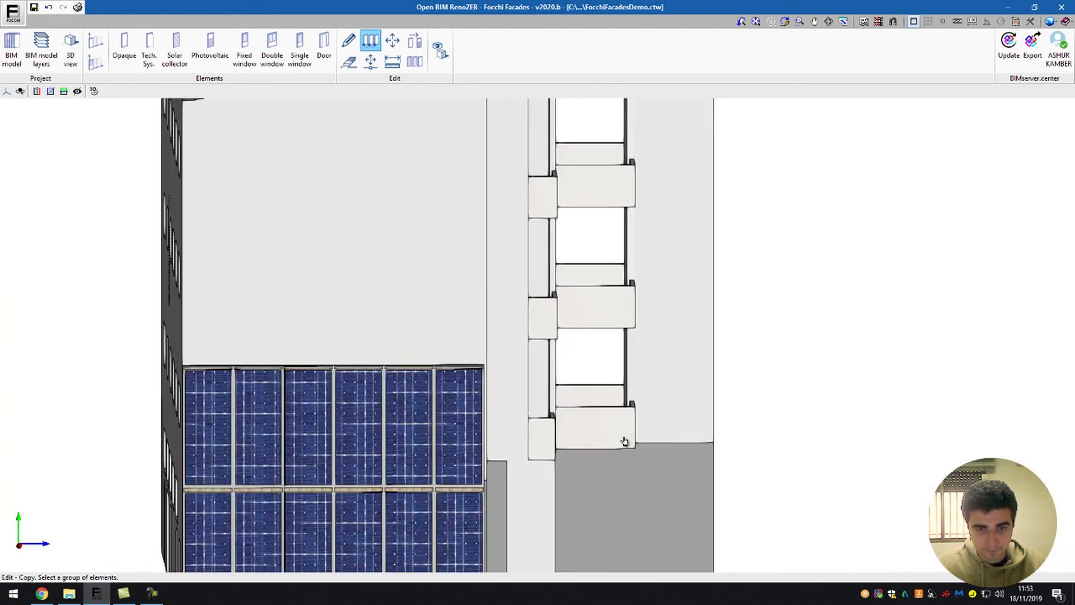
Copy the six photovoltaic units of the second row upward twice, stacking the rows edge to edge on the two floors above
scroll(492, 374, "up", 1)
scroll(491, 374, "up", 2)
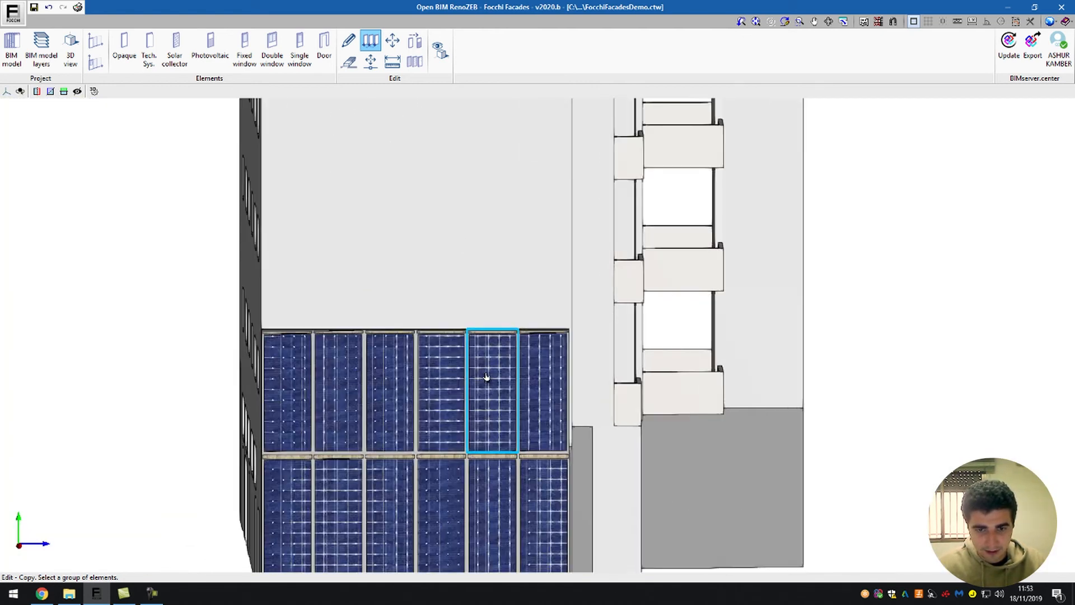
left_click(274, 402)
left_click(345, 394)
left_click(390, 392)
left_click(423, 389)
left_click(498, 390)
left_click(566, 391)
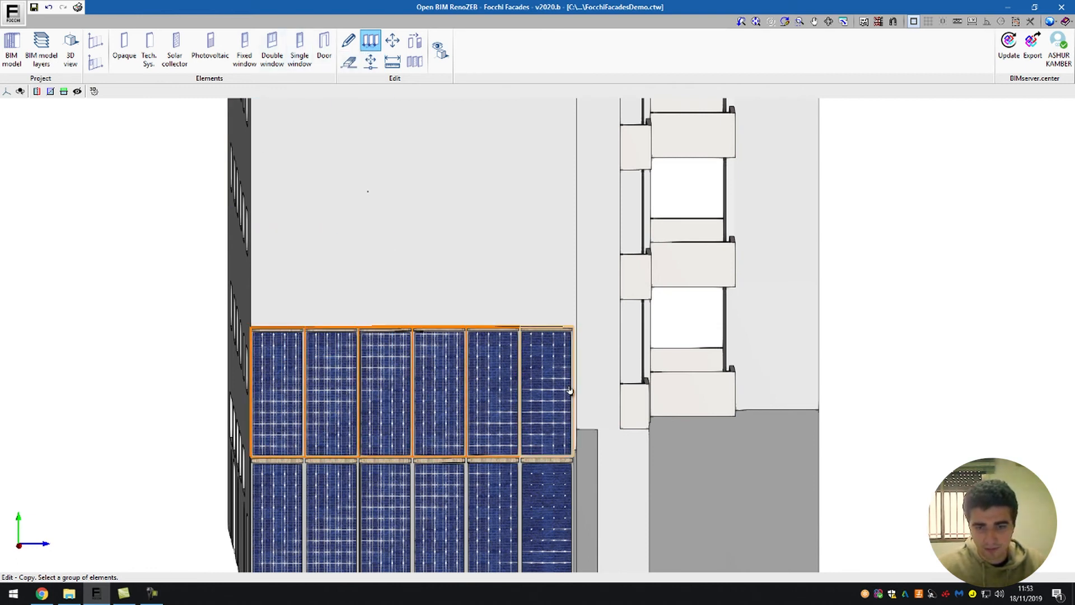
right_click(308, 325)
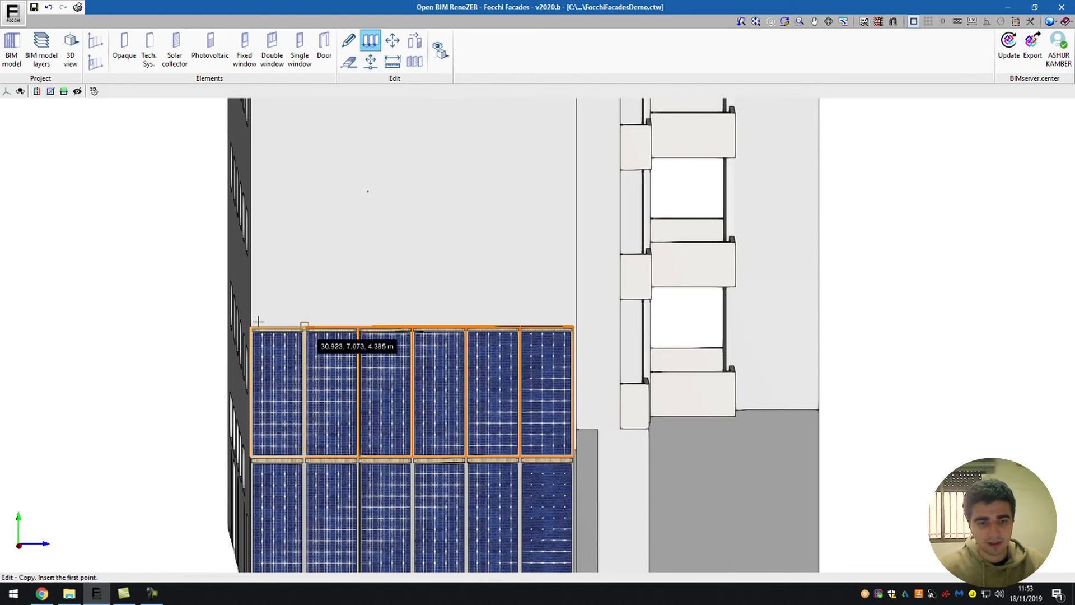
scroll(365, 307, "down", 2)
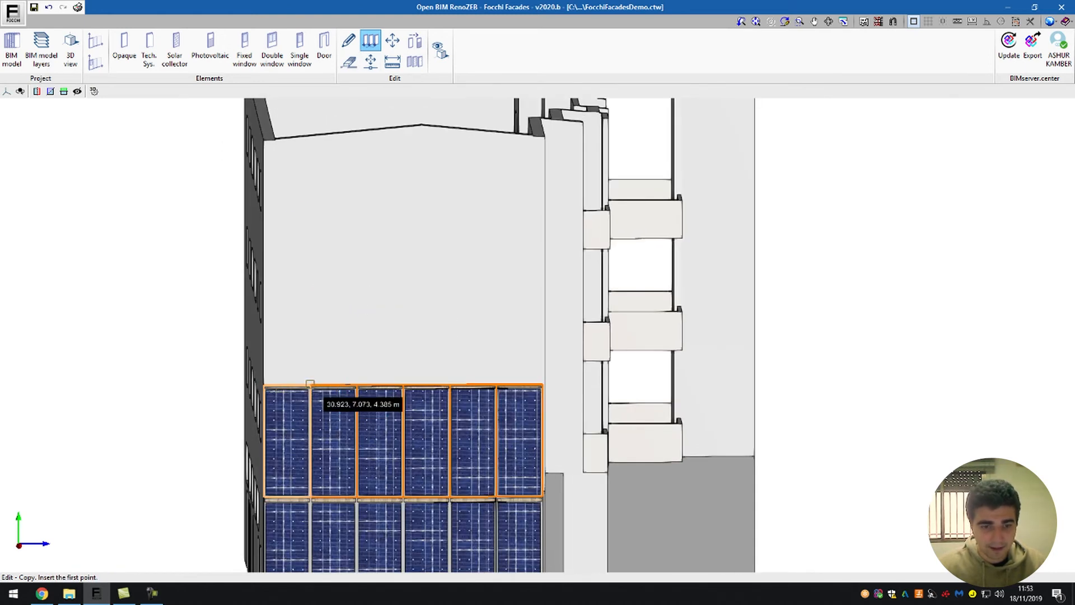
left_click(264, 384)
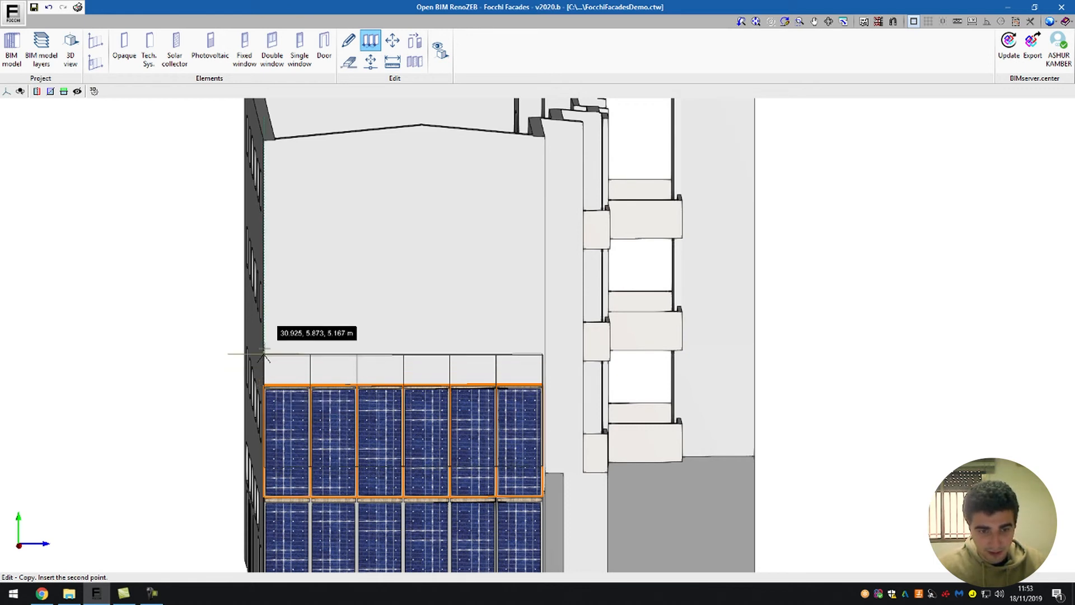
left_click(265, 275)
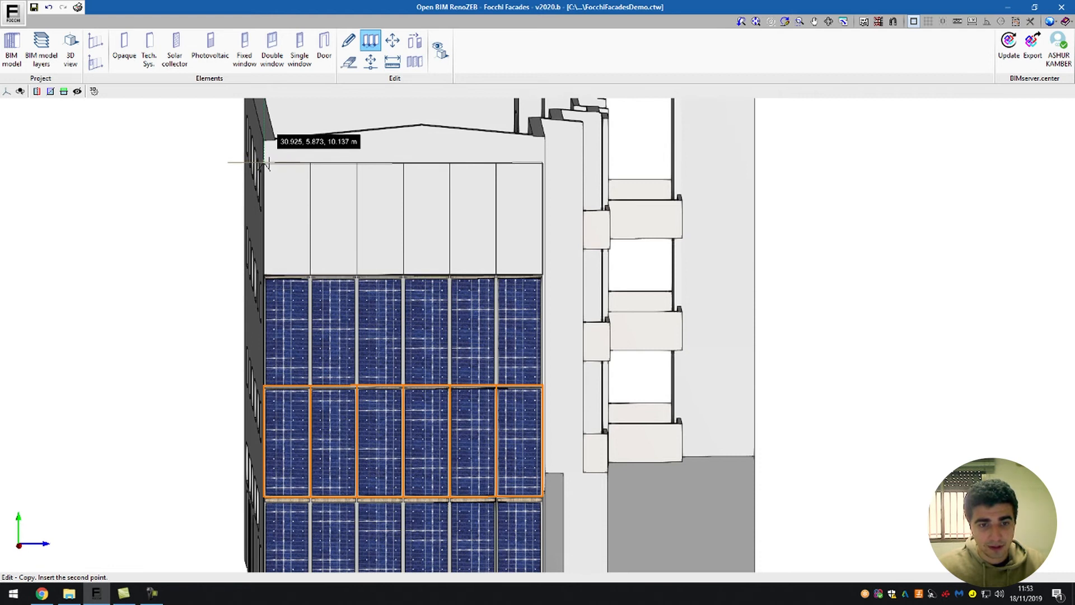
left_click(265, 163)
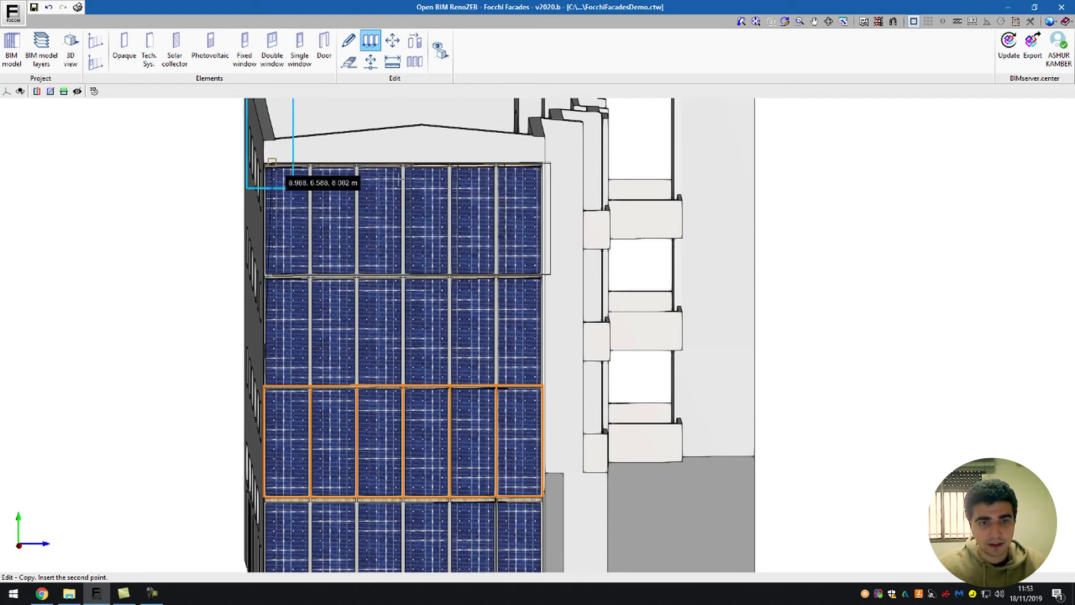
scroll(557, 357, "down", 5)
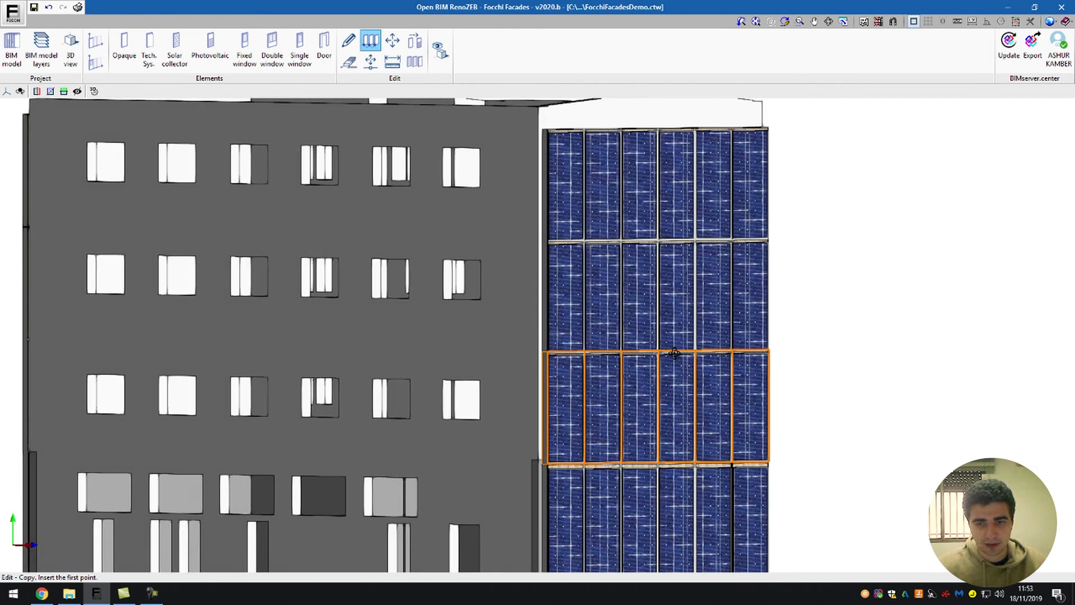
mouse_move(780, 358)
middle_mouse_down()
mouse_move(689, 355)
mouse_move(775, 355)
middle_mouse_up()
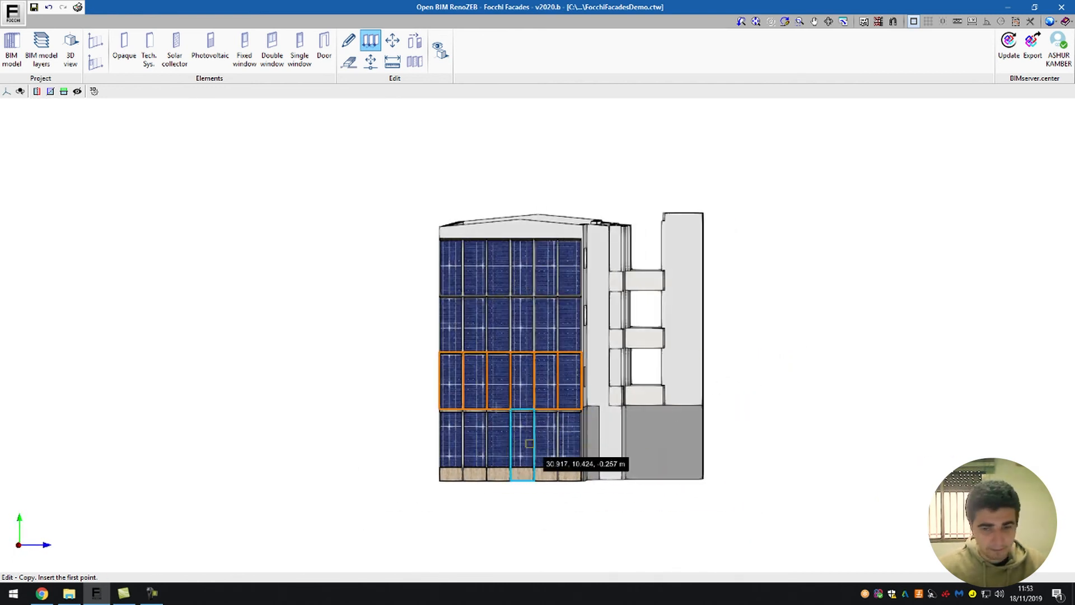
right_click(331, 337)
Examine the completed photovoltaic end wall and compare it with the solar collector cladding on the opposite end
mouse_move(409, 346)
middle_mouse_down()
mouse_move(340, 334)
mouse_move(250, 347)
mouse_move(267, 367)
mouse_move(233, 329)
mouse_move(336, 343)
mouse_move(443, 344)
mouse_move(480, 331)
mouse_move(414, 330)
middle_mouse_up()
middle_click_drag(930, 437, 885, 435)
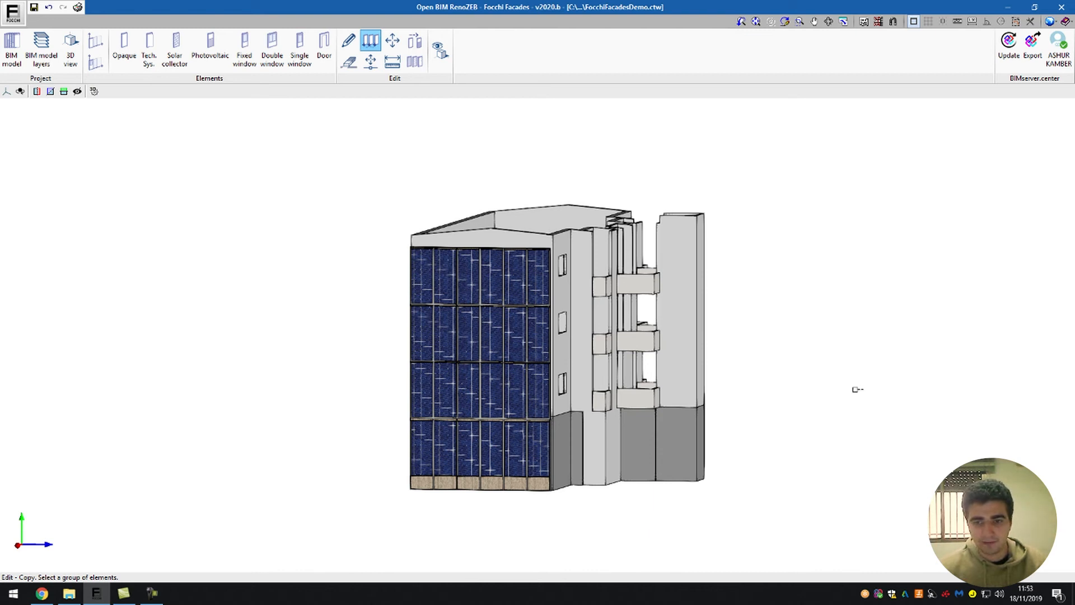
middle_click_drag(784, 386, 744, 386)
key("Escape")
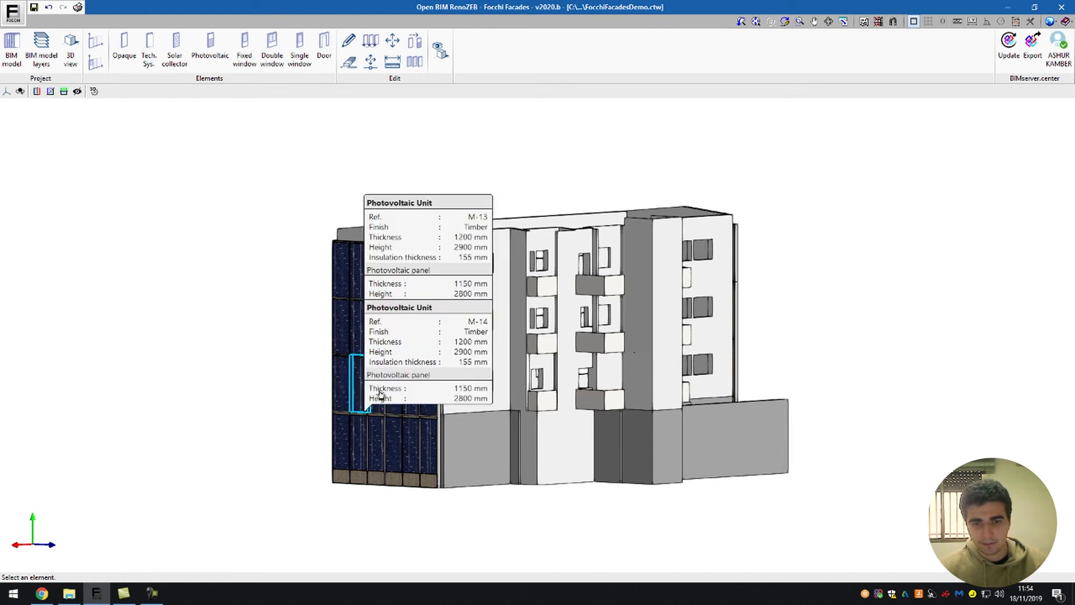
middle_click_drag(783, 373, 475, 373)
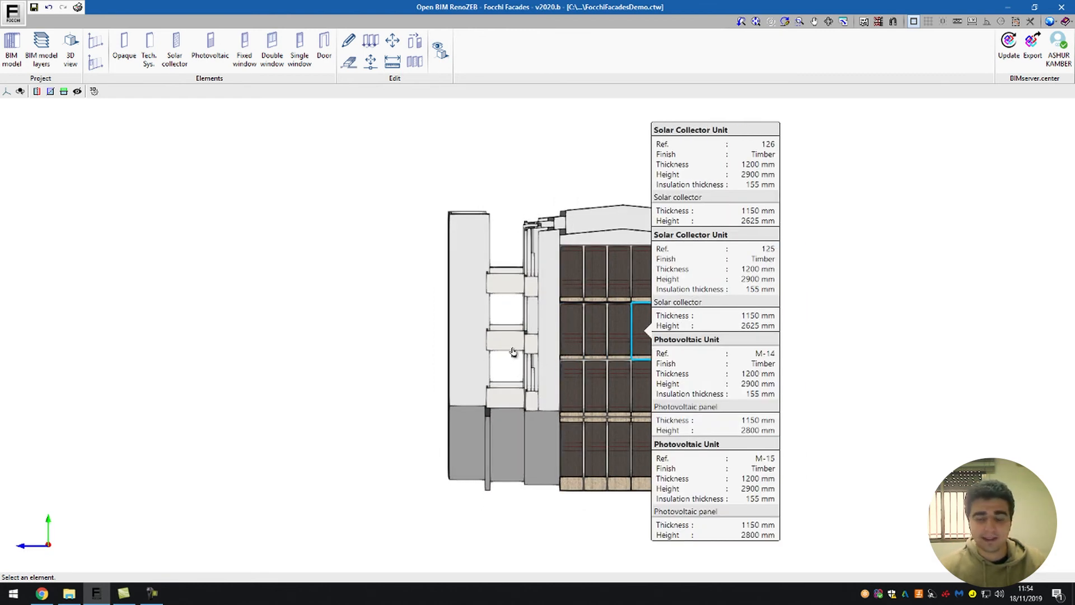
middle_click_drag(372, 334, 648, 336)
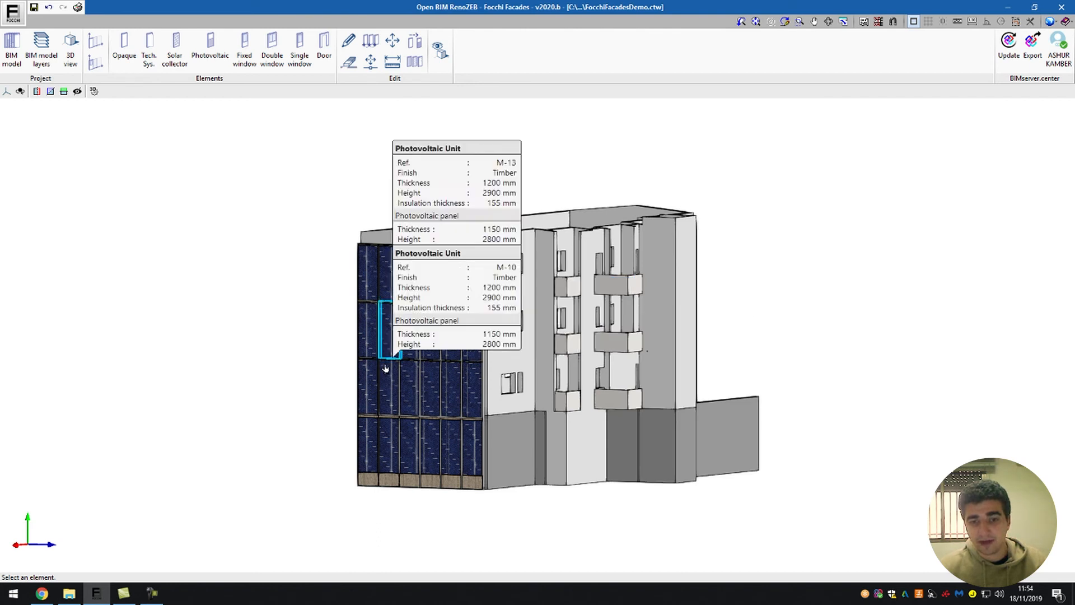
middle_click_drag(539, 365, 446, 367)
middle_click_drag(636, 366, 446, 360)
middle_click_drag(797, 390, 870, 381)
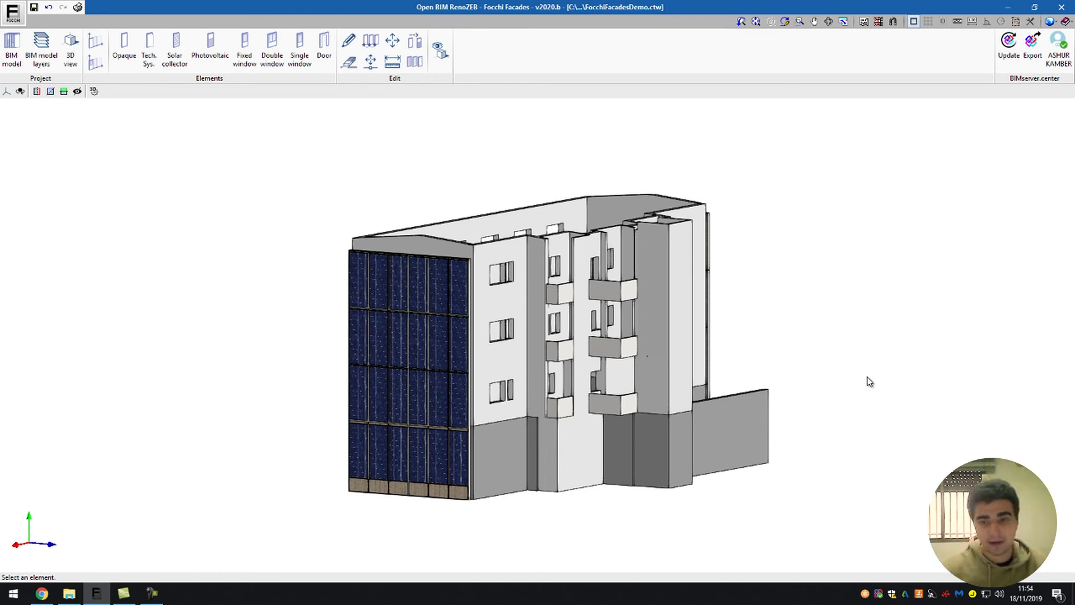
Examine the solar collector end wall and the building's long windowed façade
middle_click_drag(889, 367, 644, 370, "shift")
middle_click_drag(972, 369, 833, 373, "shift")
middle_click_drag(924, 366, 877, 361, "shift")
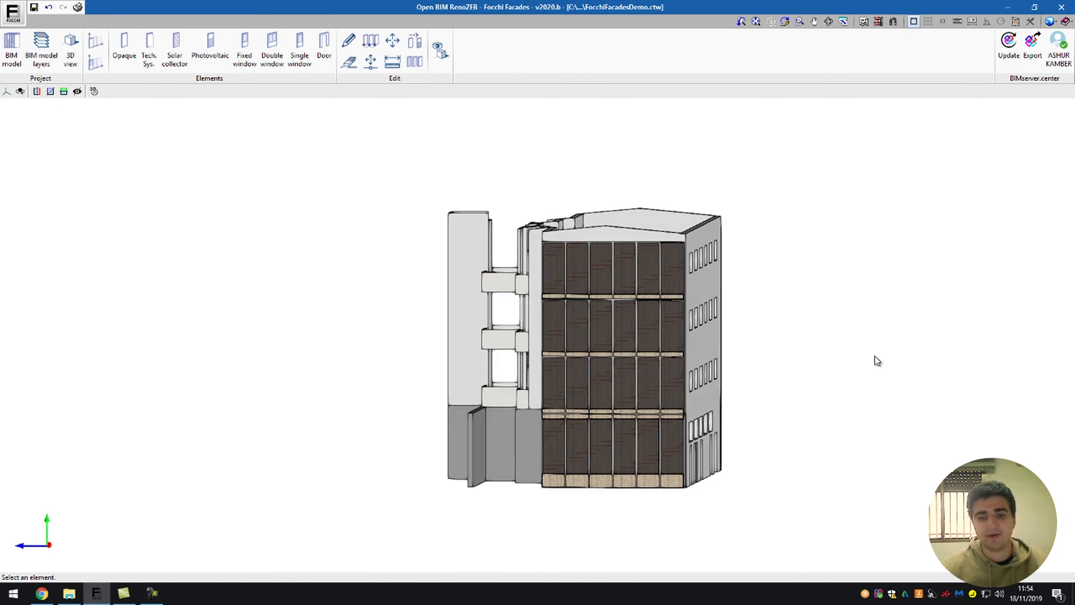
middle_click_drag(983, 367, 597, 376, "shift")
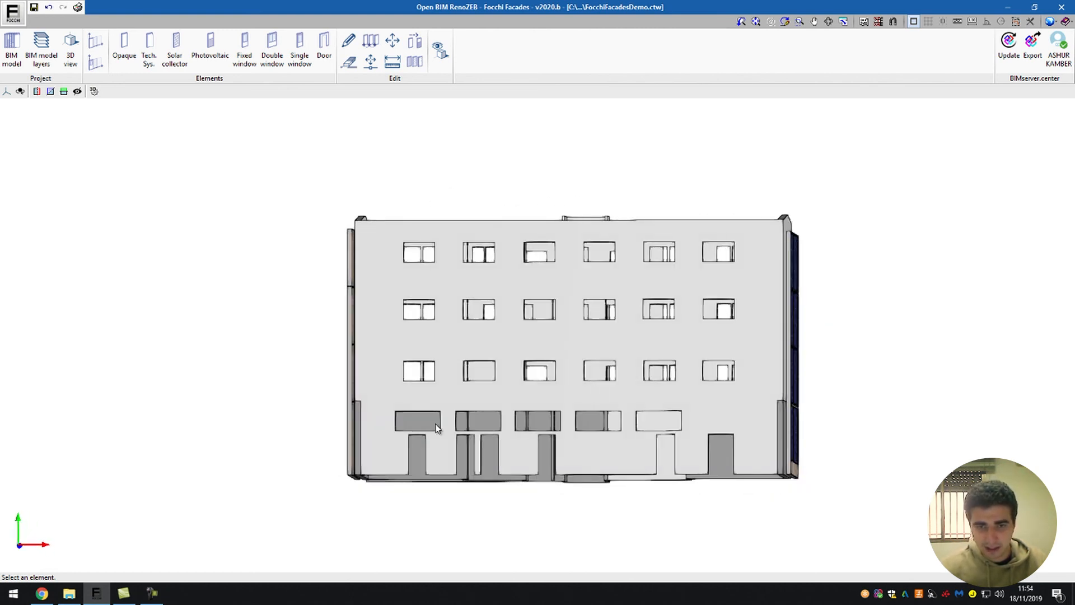
middle_click_drag(571, 306, 581, 328, "shift")
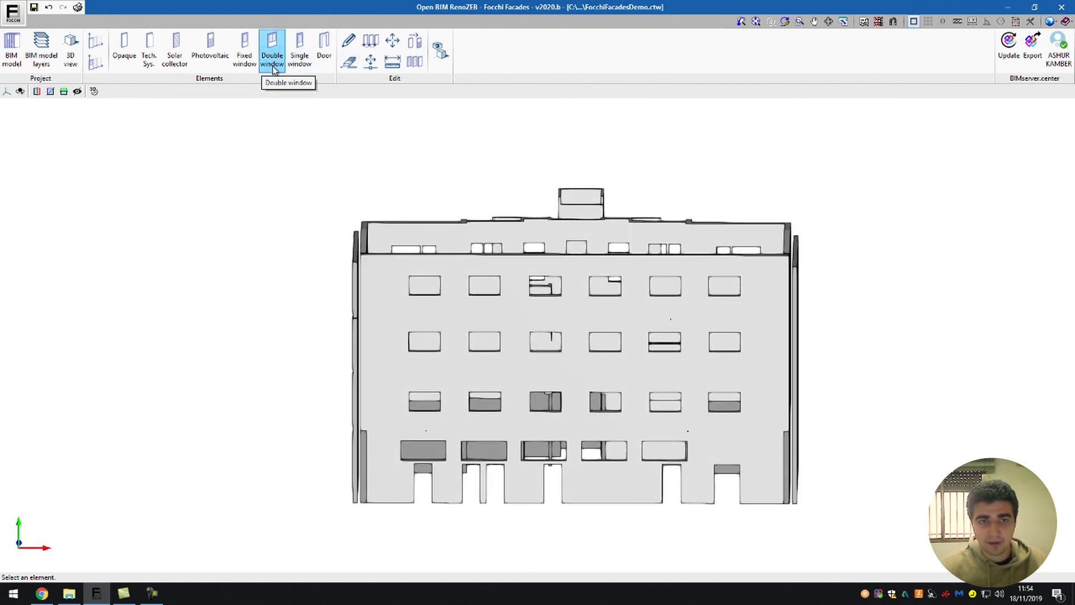